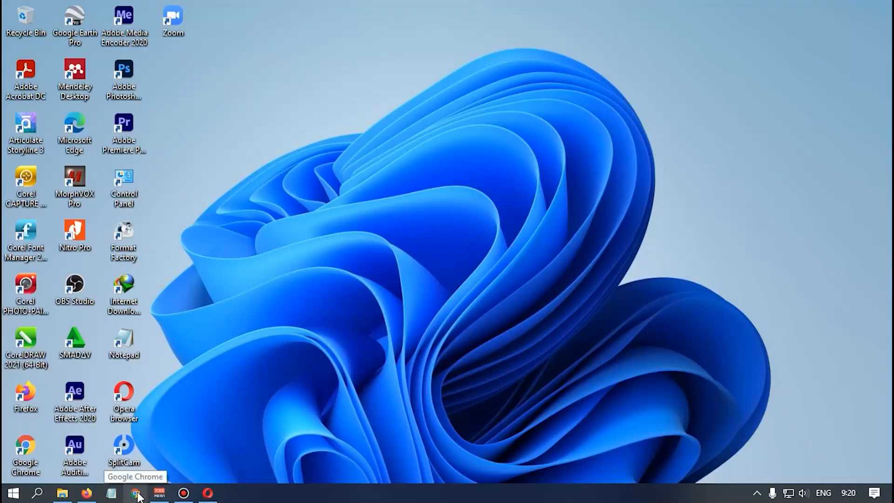
- Search 'jippmas' in Chrome and open the JIPPMas journal homepage from the results
click(138, 495)
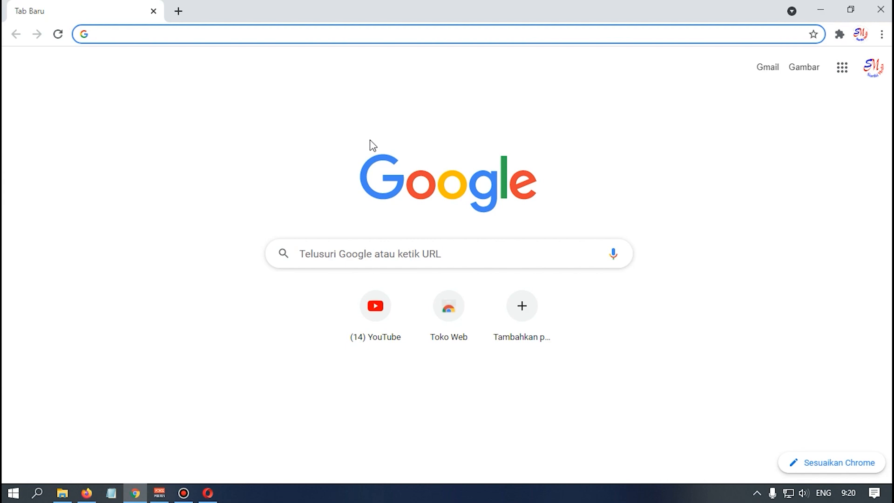
text(jippmas)
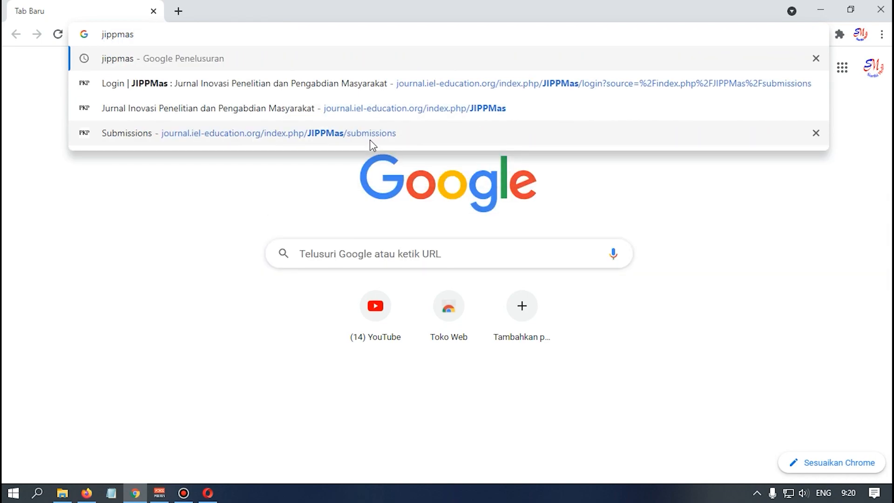
key(Return)
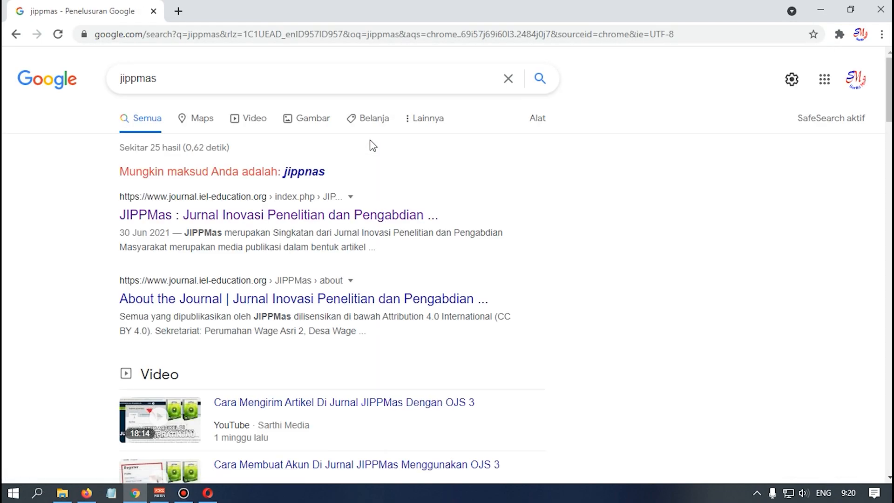
click(279, 217)
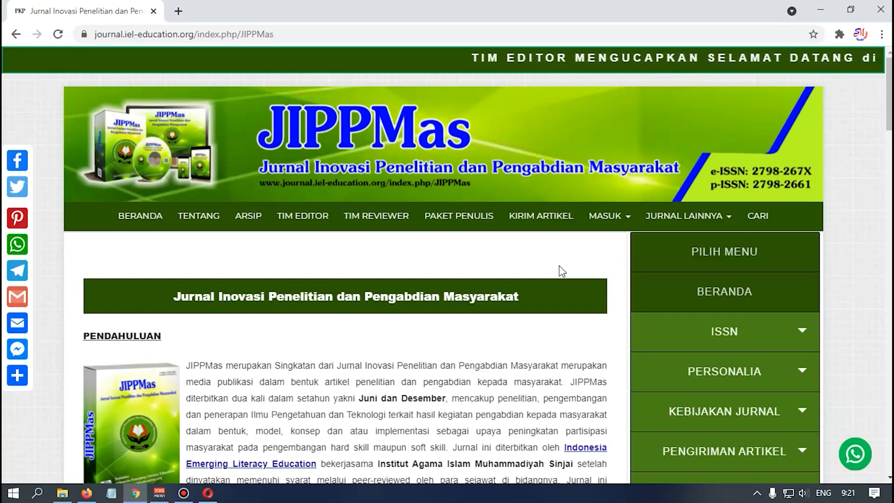
- Log in through MASUK > LOGIN with Chrome's saved credentials, reaching My Queue with submission 10
mouse_move(591, 217)
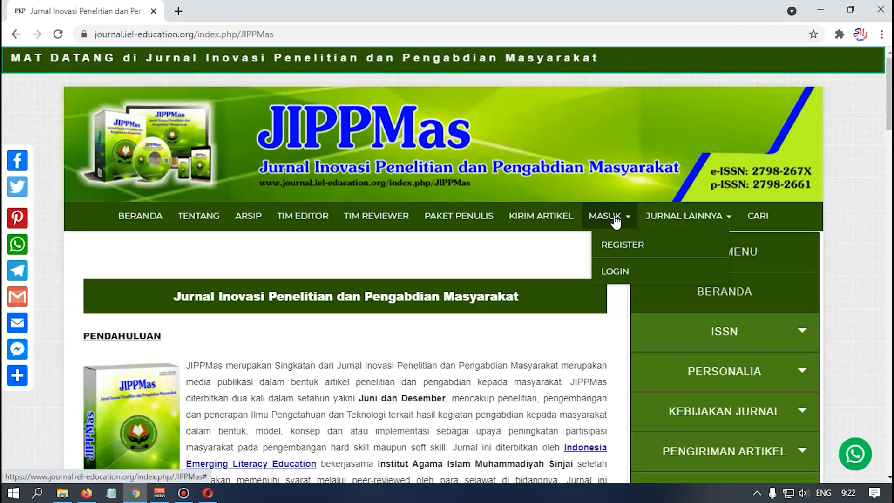
click(616, 276)
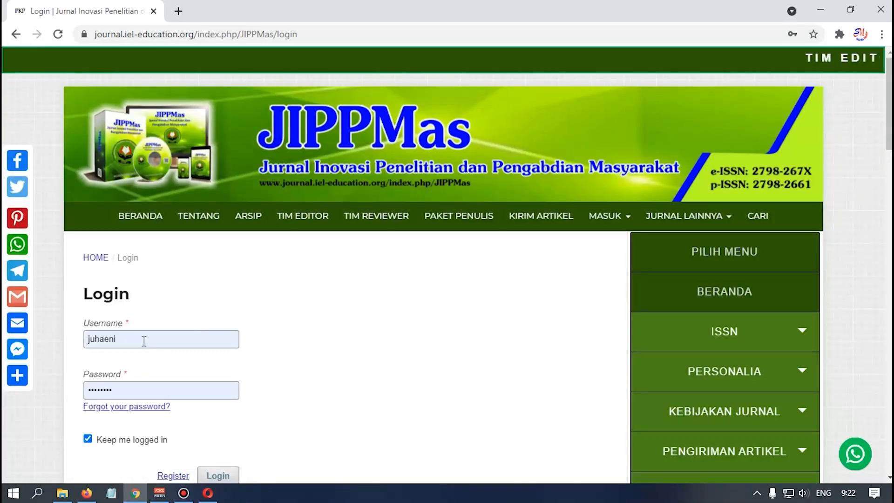
click(143, 339)
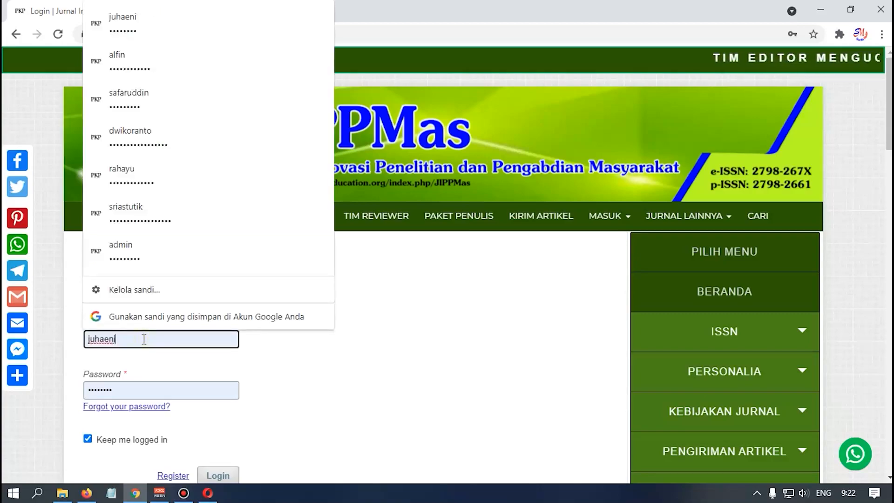
drag(335, 380, 419, 401)
click(354, 326)
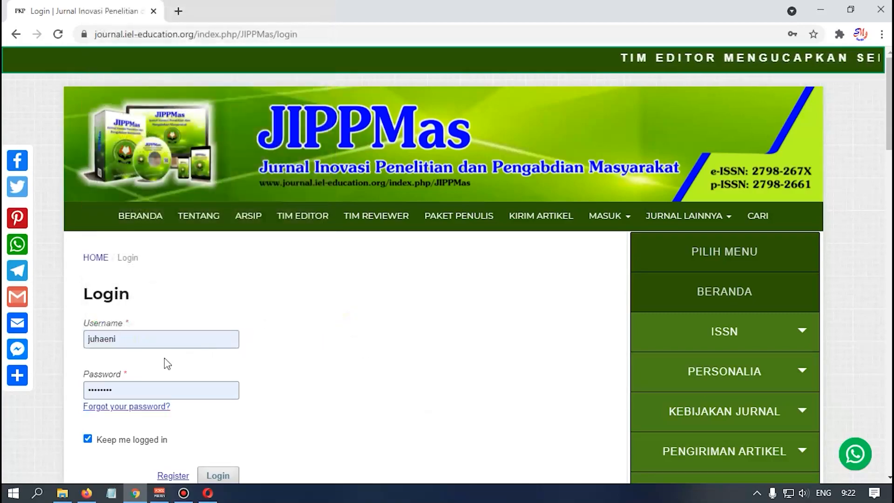
scroll(161, 345, down, 1)
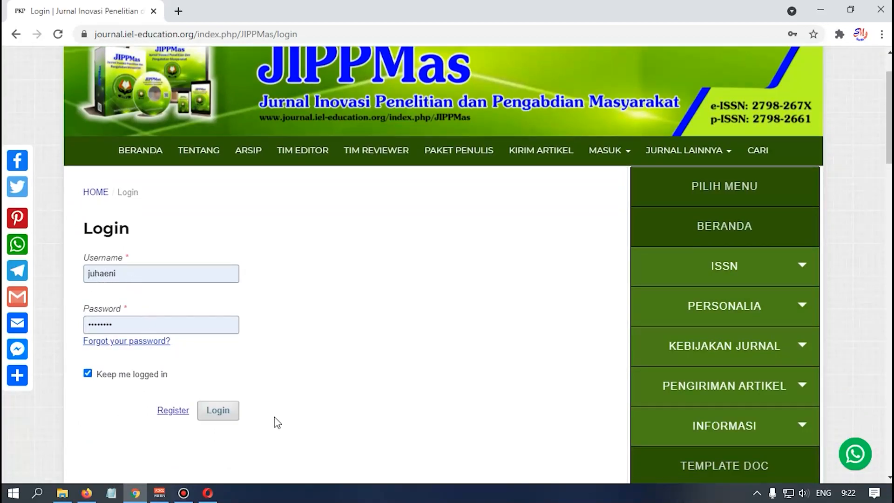
click(227, 412)
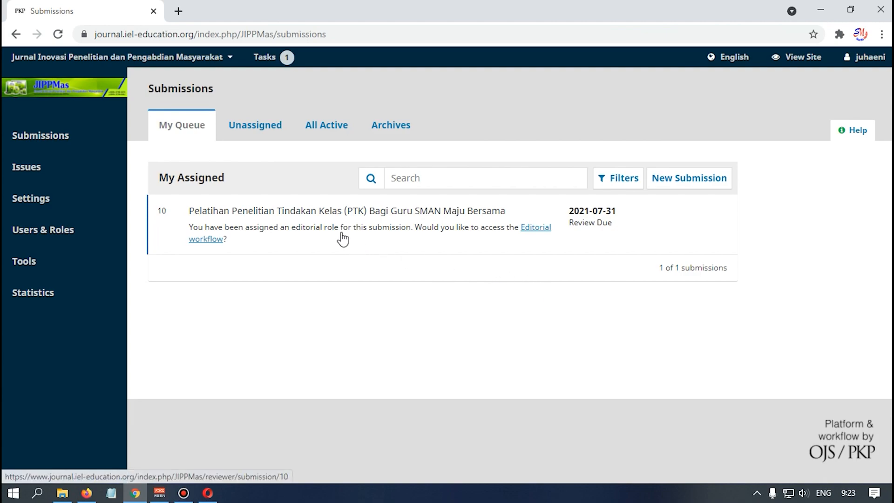
- Open assigned submission 10 and view its '1. Request' tab with the title and abstract
click(380, 236)
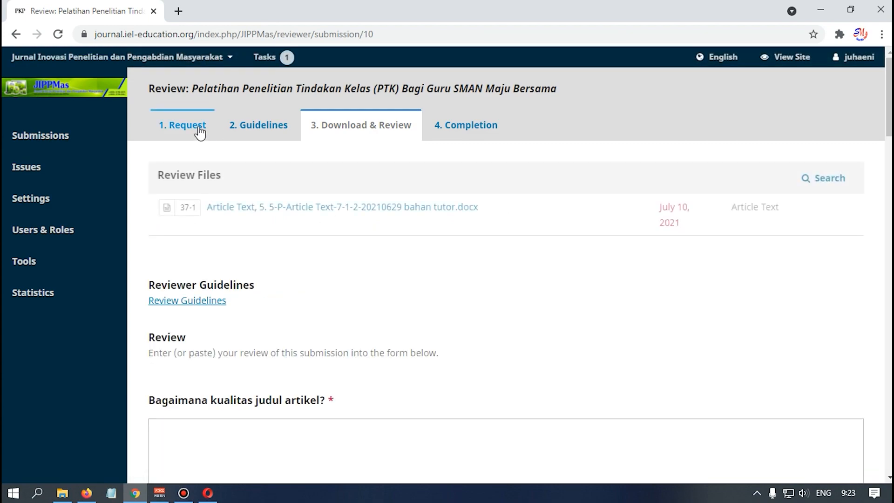
click(201, 134)
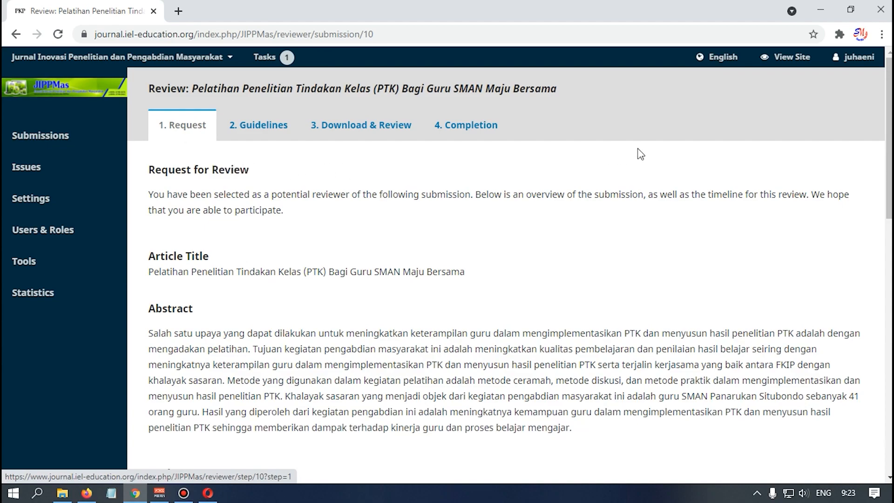
scroll(645, 158, down, 10)
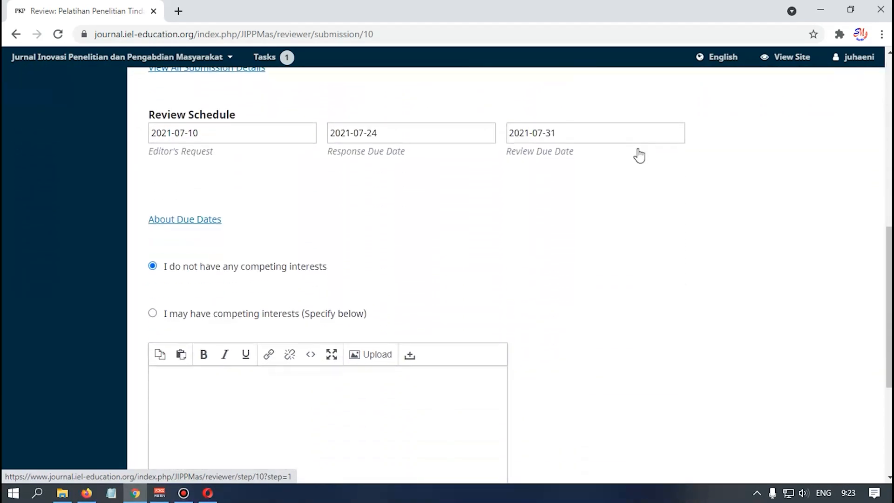
scroll(638, 149, down, 1)
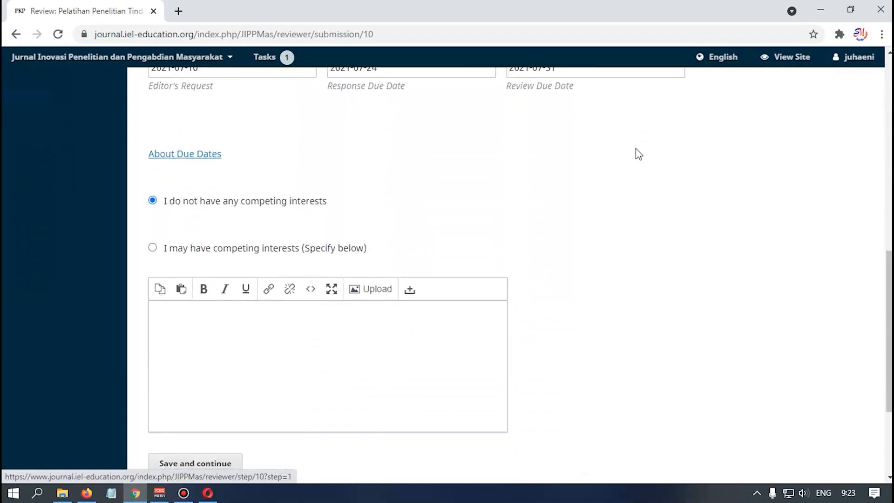
scroll(638, 147, down, 2)
scroll(640, 151, up, 10)
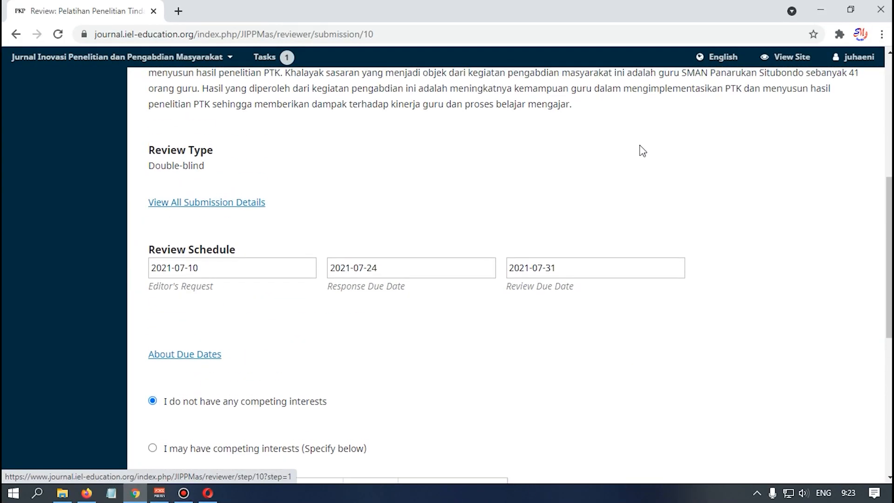
scroll(651, 255, up, 3)
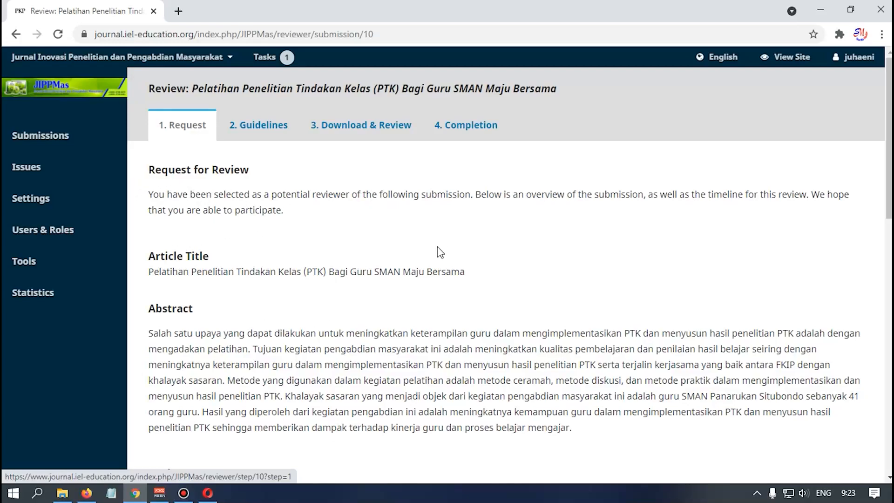
- Keep 'I do not have any competing interests' selected and save and continue to Guidelines
scroll(437, 249, down, 1)
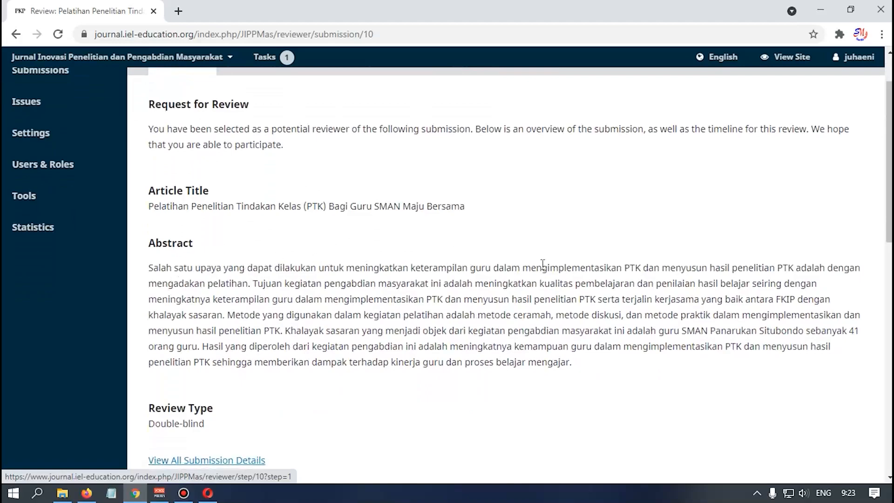
scroll(443, 296, down, 2)
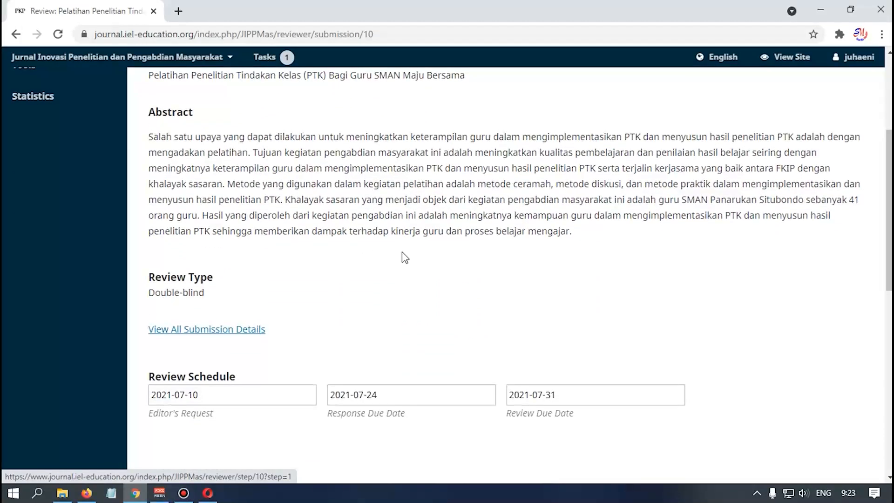
scroll(238, 422, down, 1)
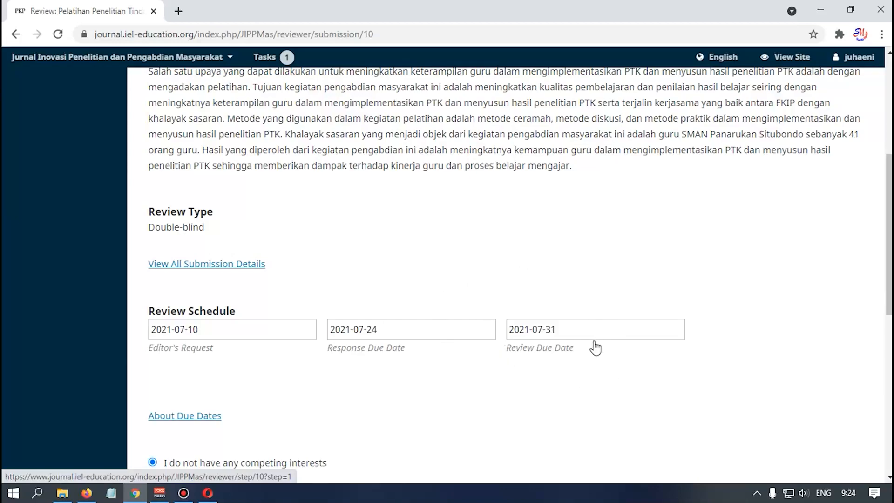
scroll(593, 347, down, 1)
scroll(633, 274, down, 1)
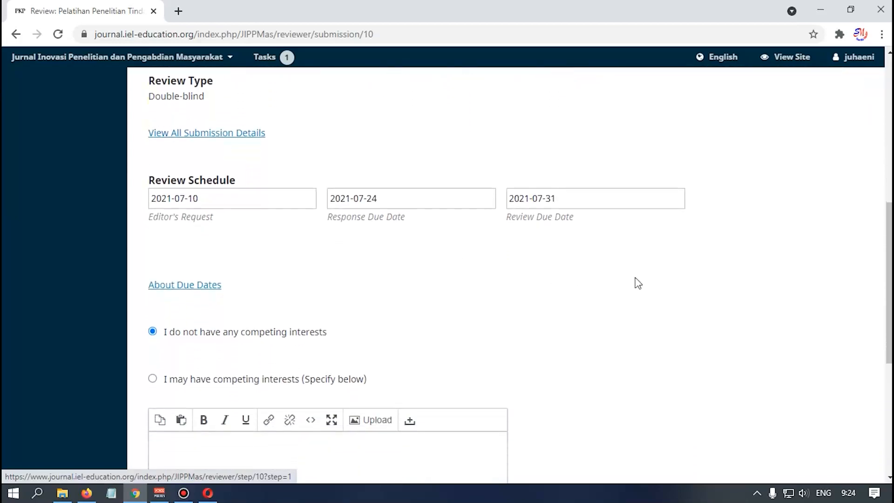
scroll(558, 296, down, 1)
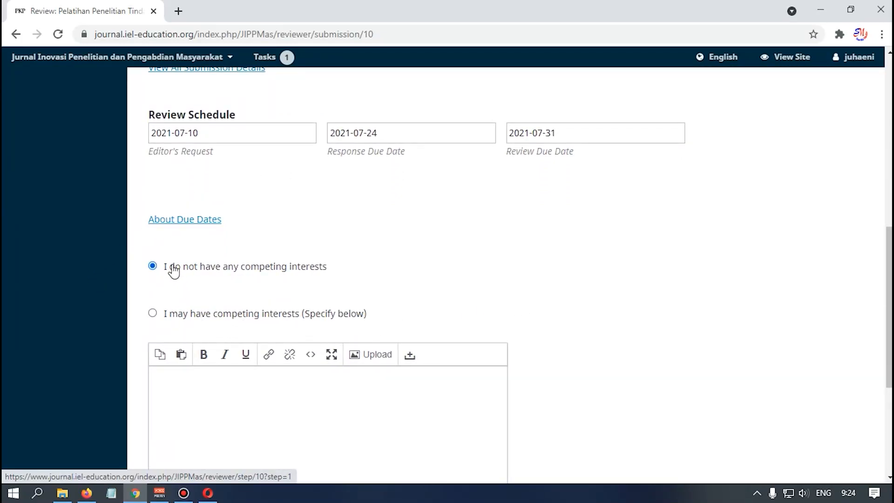
scroll(198, 312, down, 1)
scroll(200, 318, down, 1)
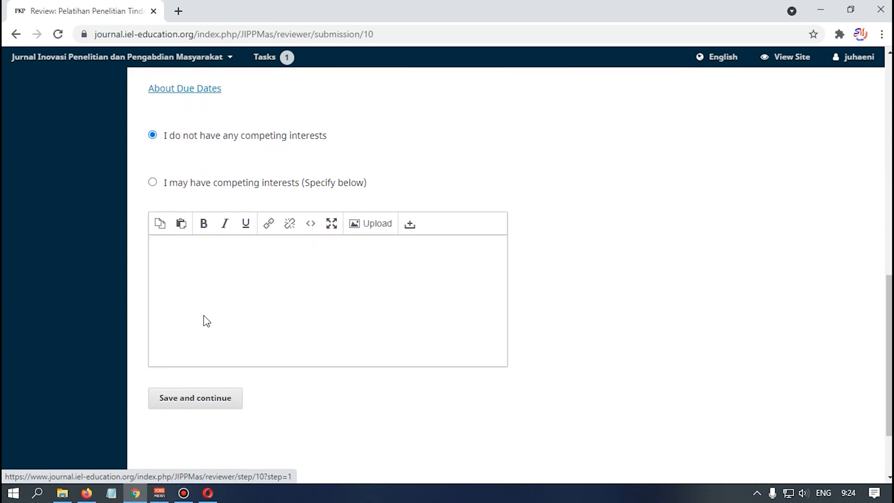
click(188, 407)
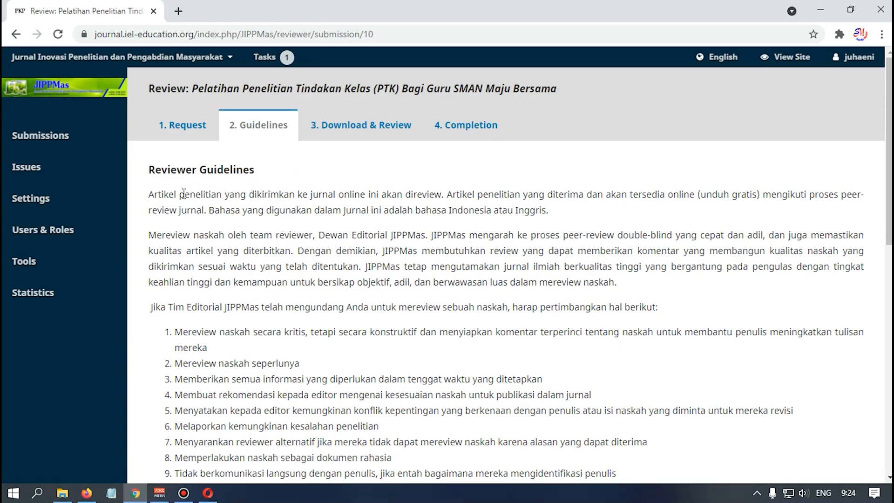
scroll(282, 225, down, 1)
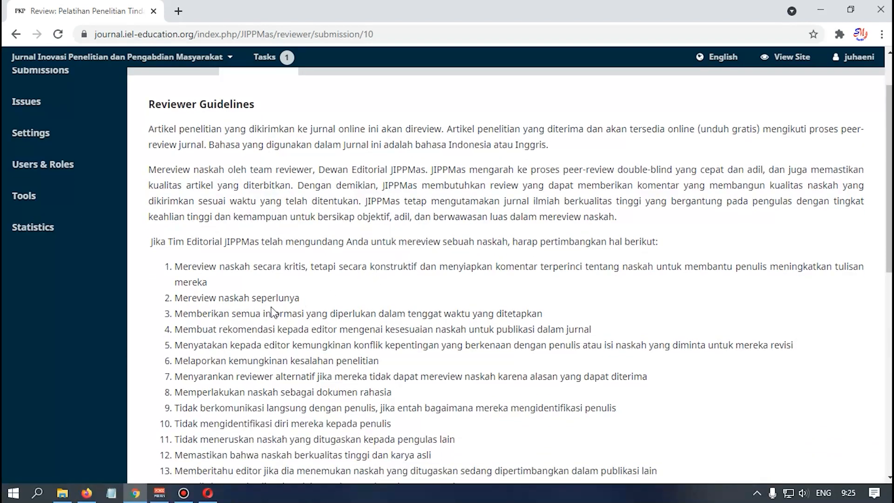
scroll(256, 301, down, 1)
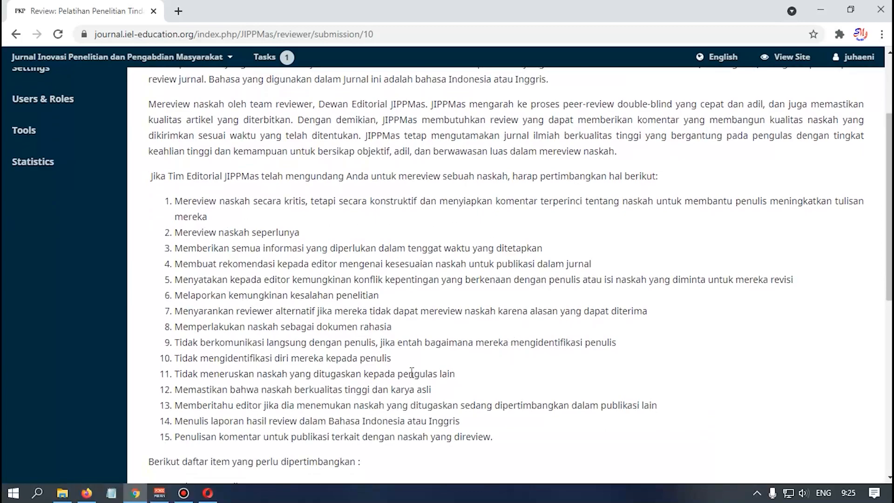
scroll(245, 301, down, 3)
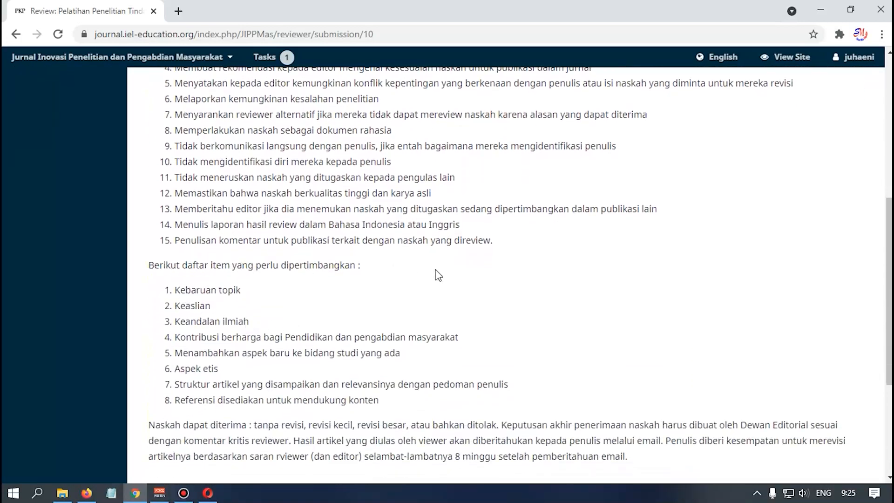
scroll(228, 328, down, 2)
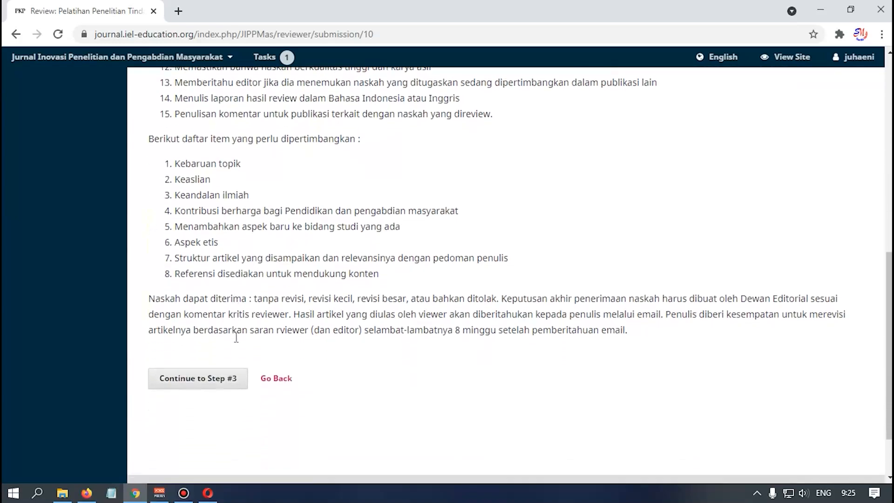
click(200, 374)
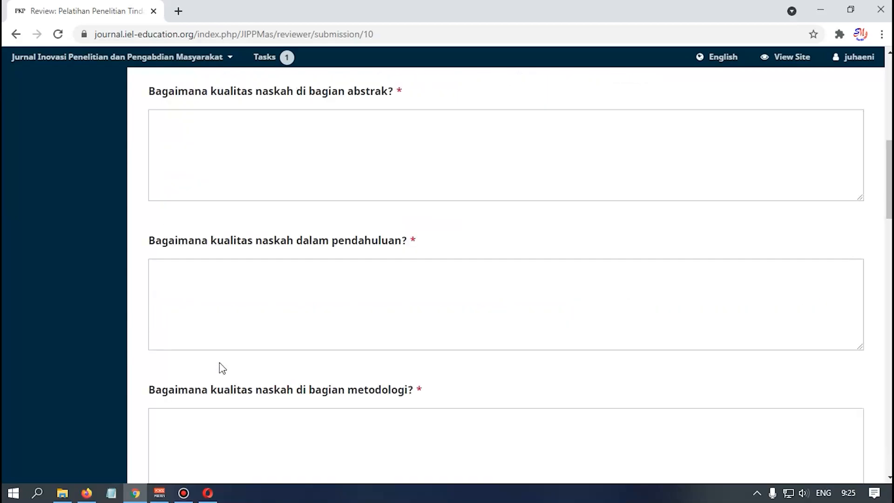
scroll(441, 264, up, 6)
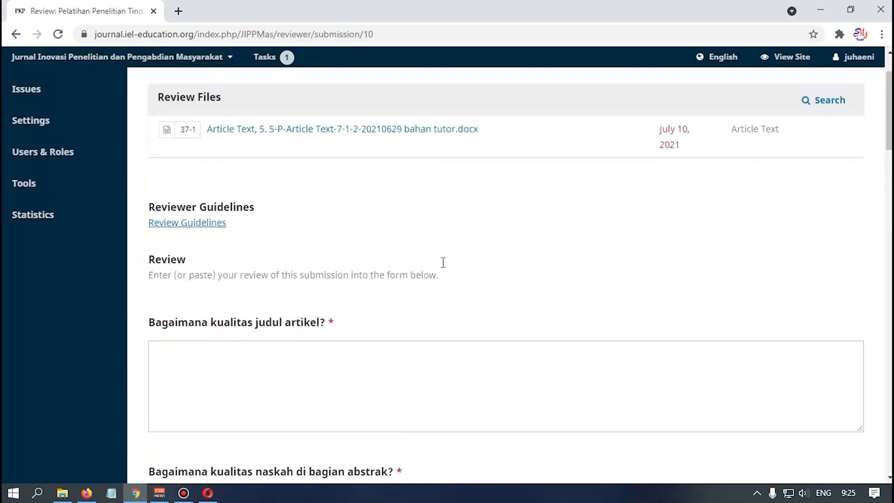
scroll(441, 265, up, 2)
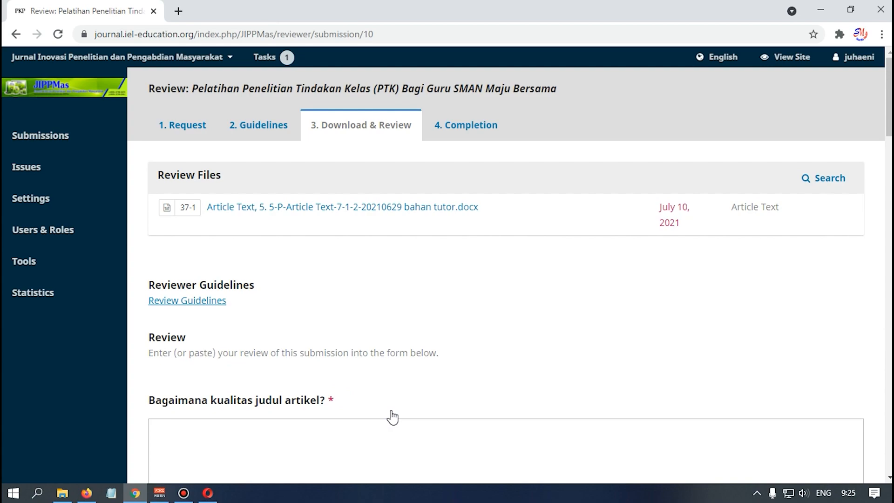
- Download the submission's Article Text file
scroll(392, 417, down, 2)
scroll(391, 410, up, 2)
click(352, 208)
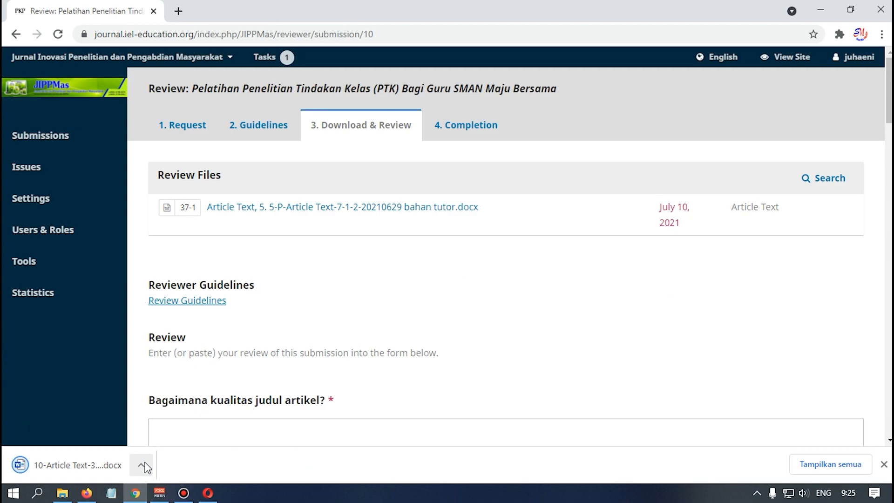
- Refresh the Vol 1 No 1 2021 folder in File Explorer and open the 'bahan tutor - Copy' file
click(61, 493)
right_click(365, 320)
click(392, 181)
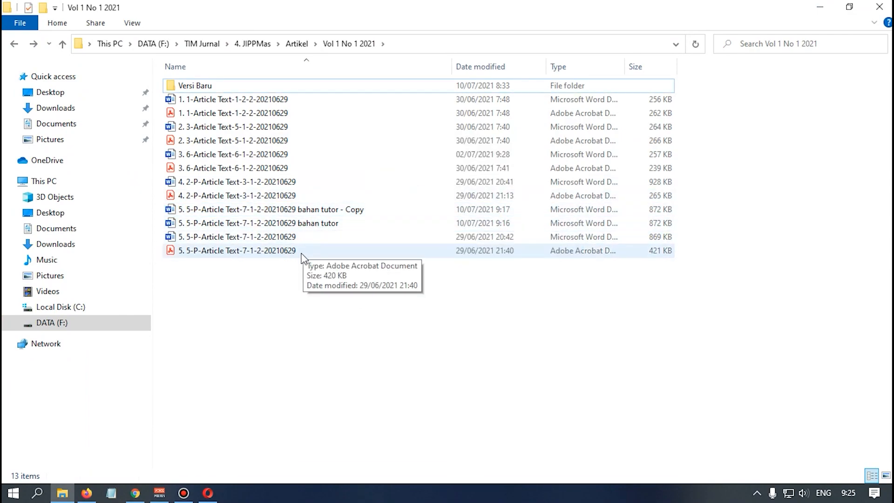
double_click(300, 210)
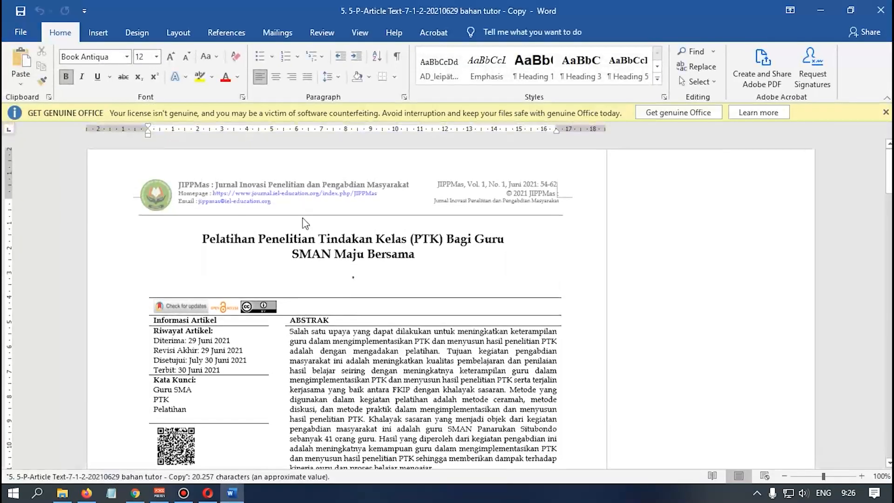
- Close the GET GENUINE OFFICE warning bar and switch Word to the View tab
click(885, 113)
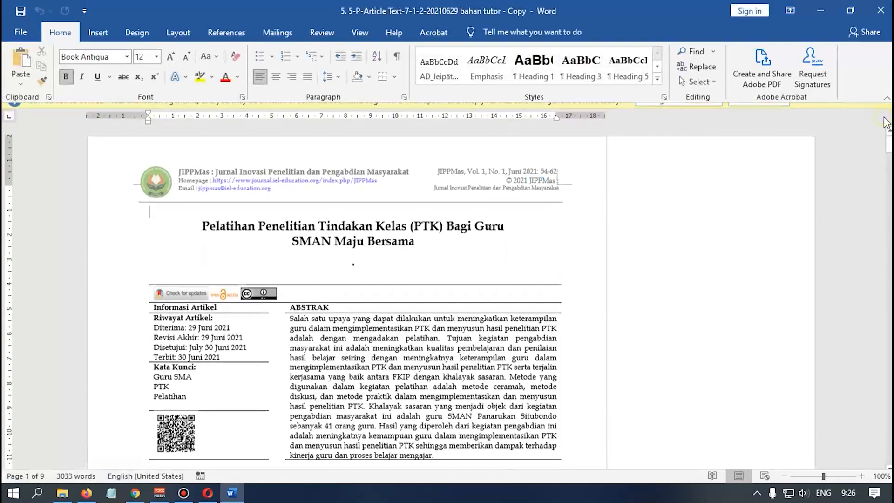
click(360, 33)
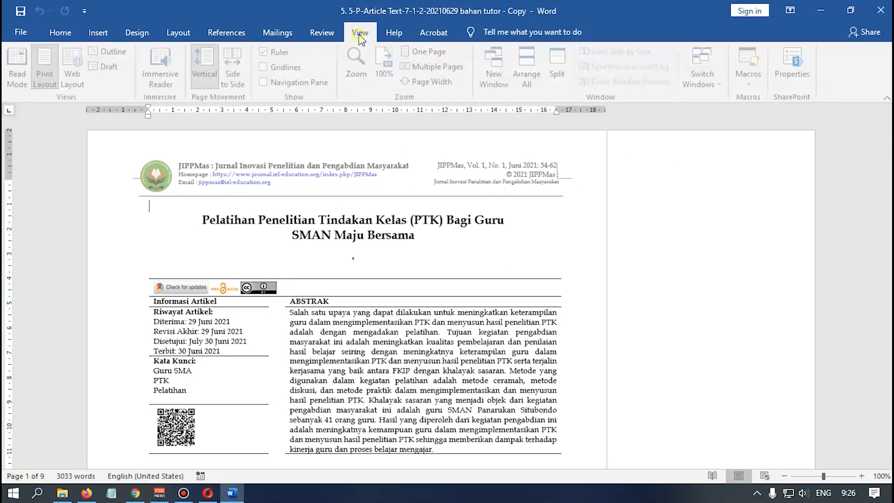
scroll(343, 233, down, 1)
scroll(343, 233, up, 1)
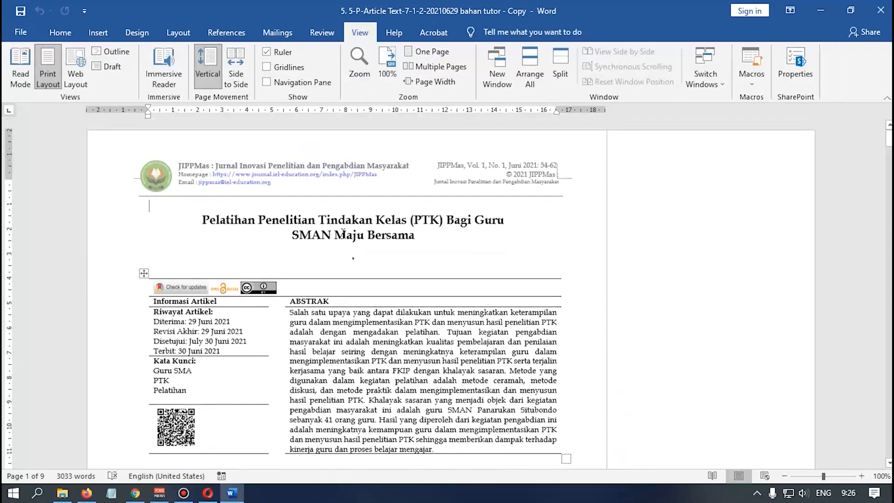
scroll(343, 234, down, 1)
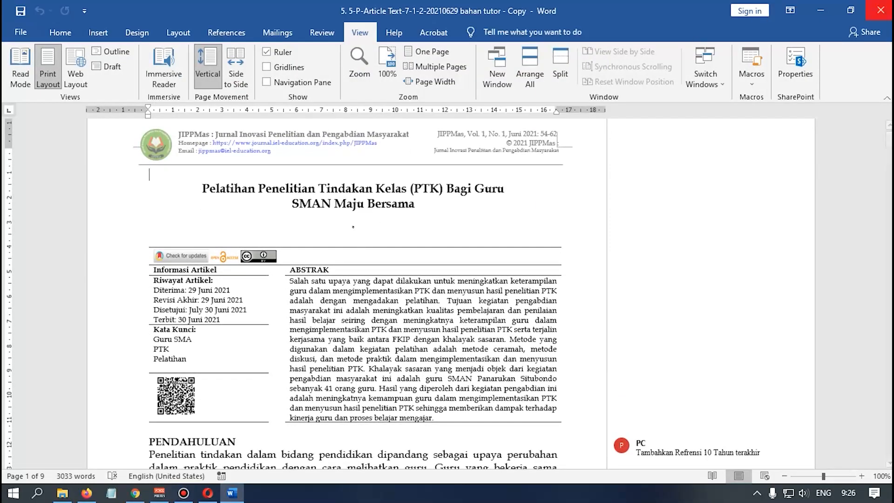
key(alt+F4)
double_click(327, 224)
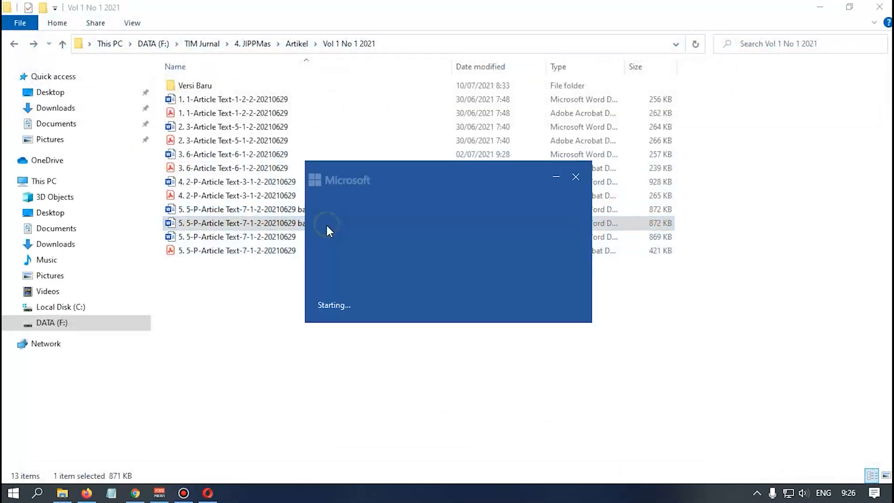
key(alt+F4)
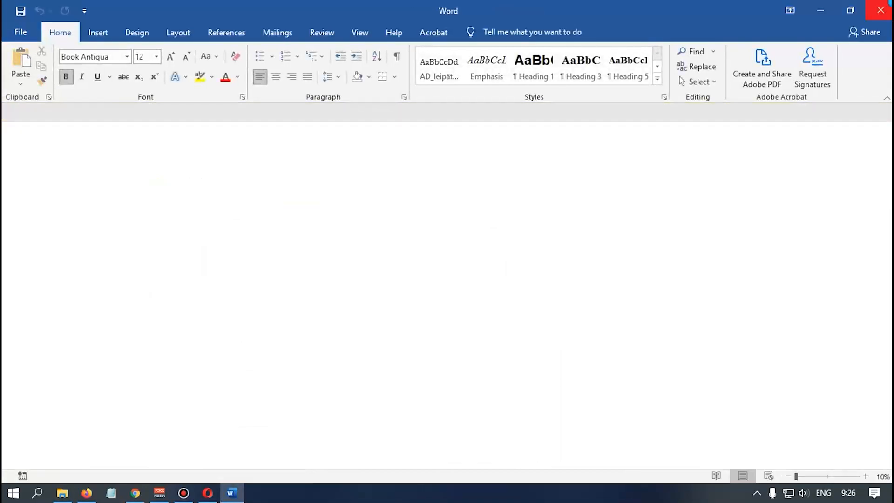
double_click(342, 212)
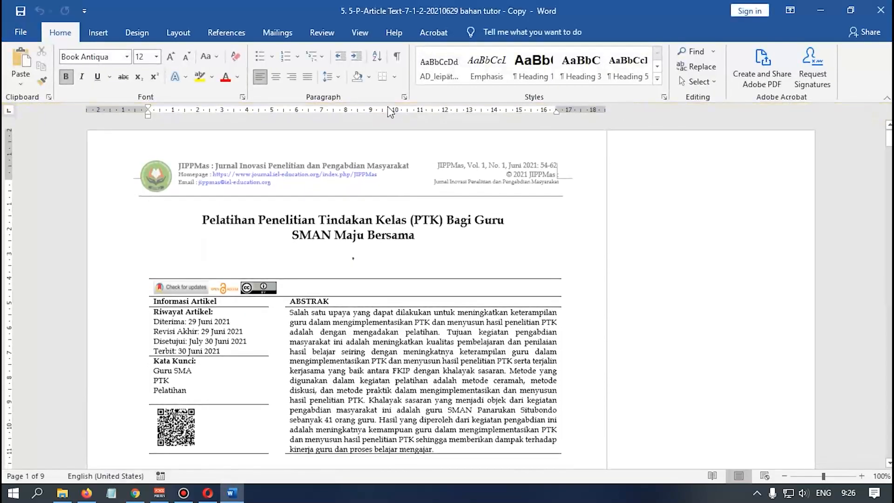
- Use Review > Delete > Delete All Comments in Document to clear existing comments
click(356, 35)
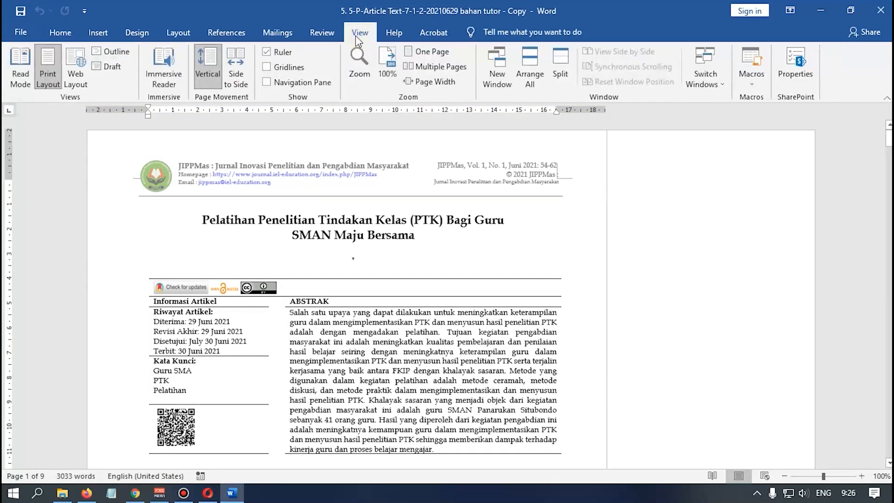
click(322, 33)
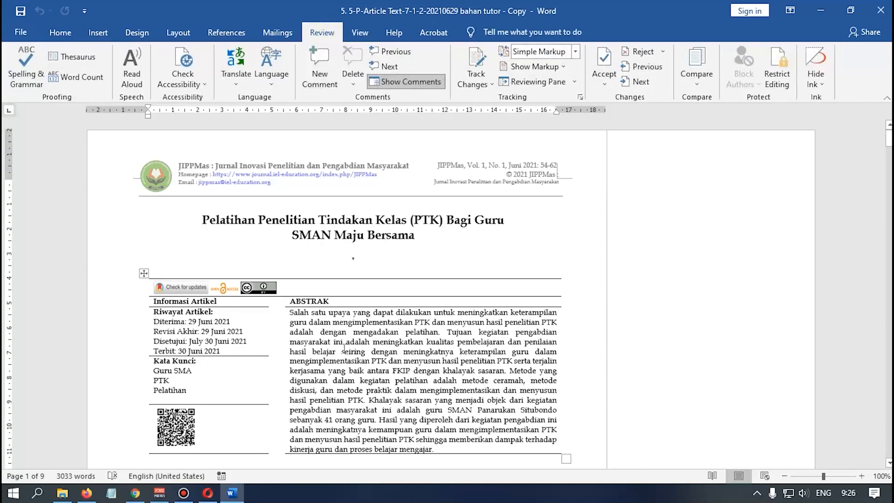
click(353, 80)
click(370, 129)
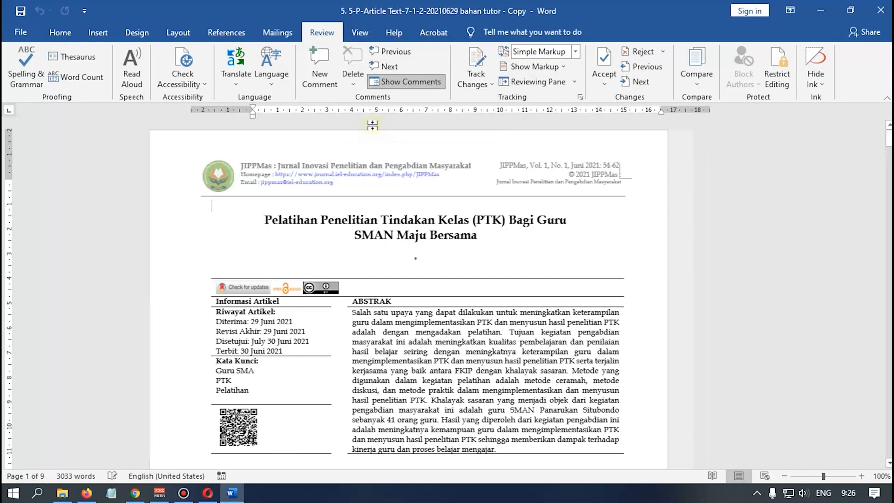
- Look over the article title and abstract, then scroll down to the PENDAHULUAN introduction
click(464, 268)
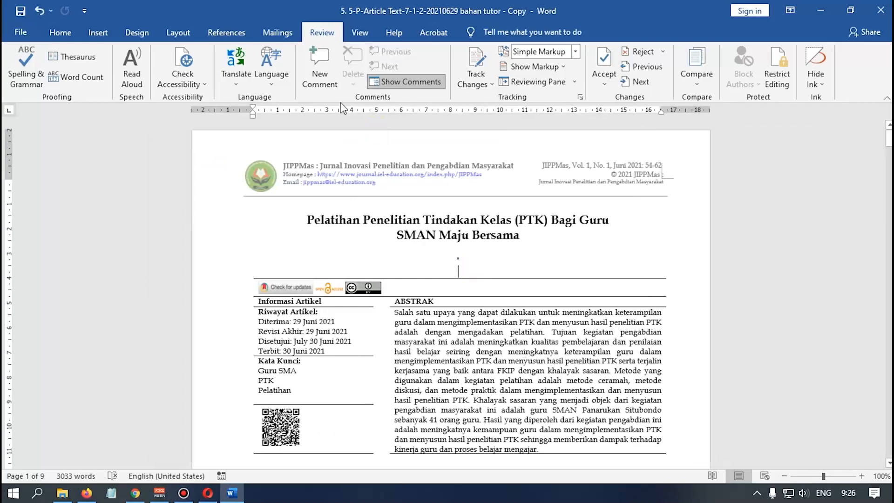
click(60, 32)
click(460, 358)
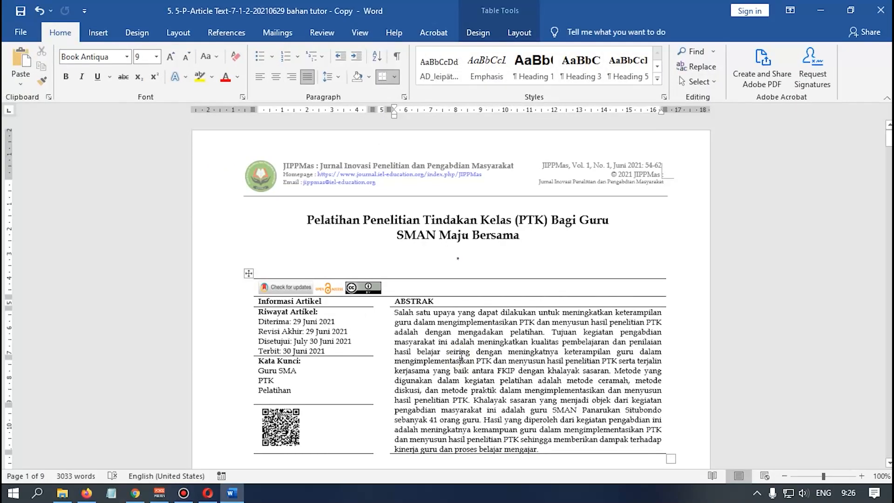
click(493, 262)
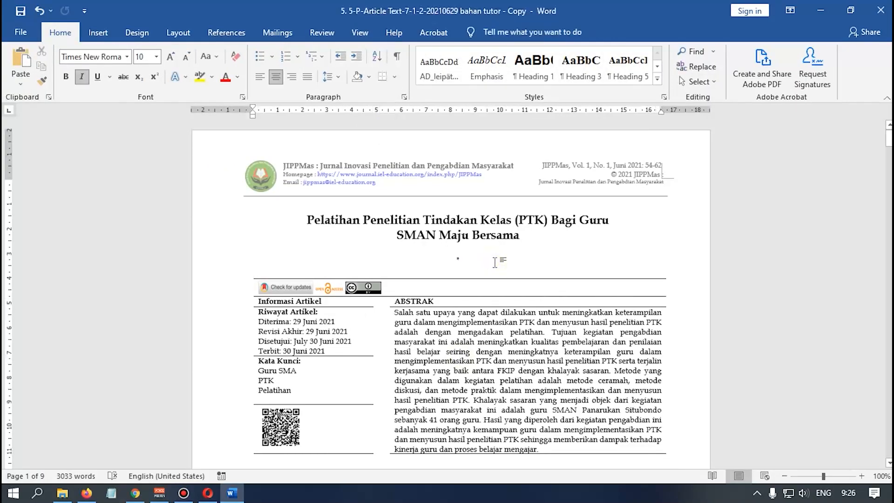
scroll(495, 262, down, 3)
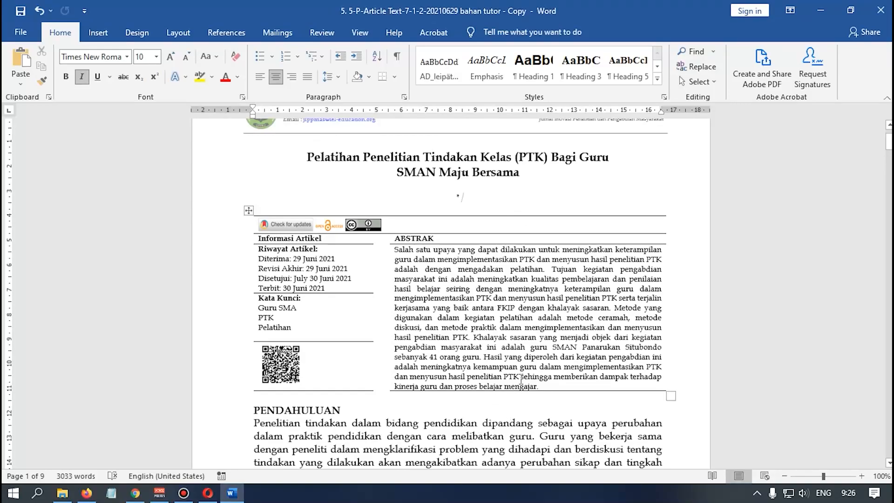
drag(379, 153, 491, 157)
drag(395, 269, 556, 373)
click(483, 327)
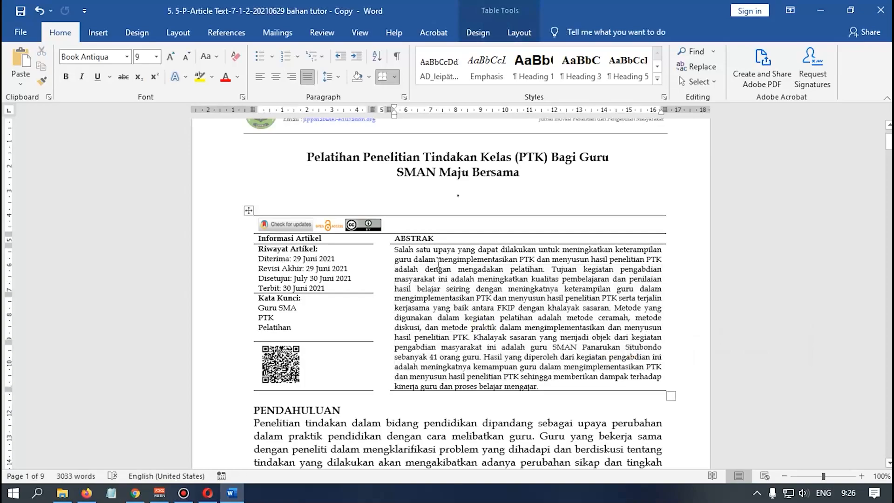
scroll(466, 267, down, 3)
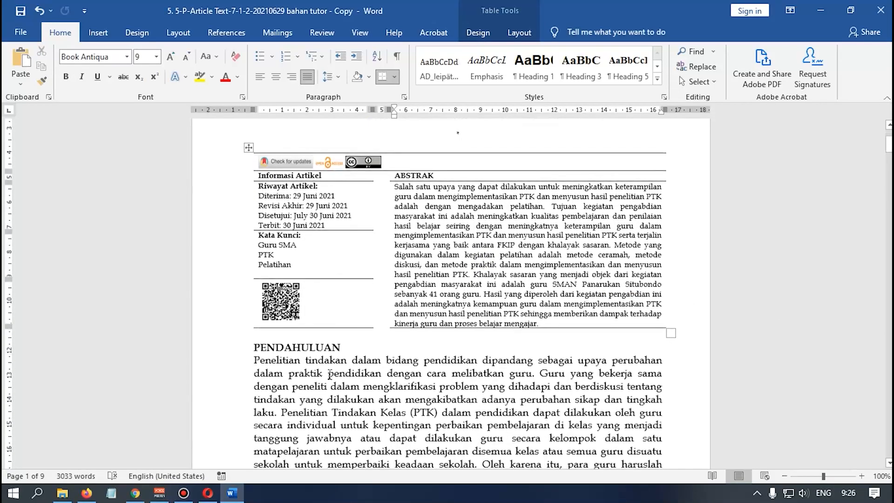
scroll(328, 372, down, 2)
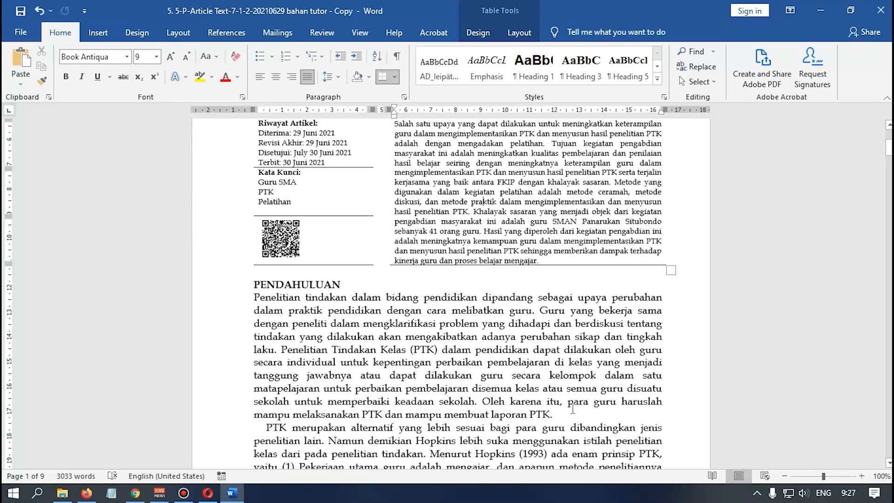
scroll(531, 370, down, 1)
scroll(531, 370, down, 2)
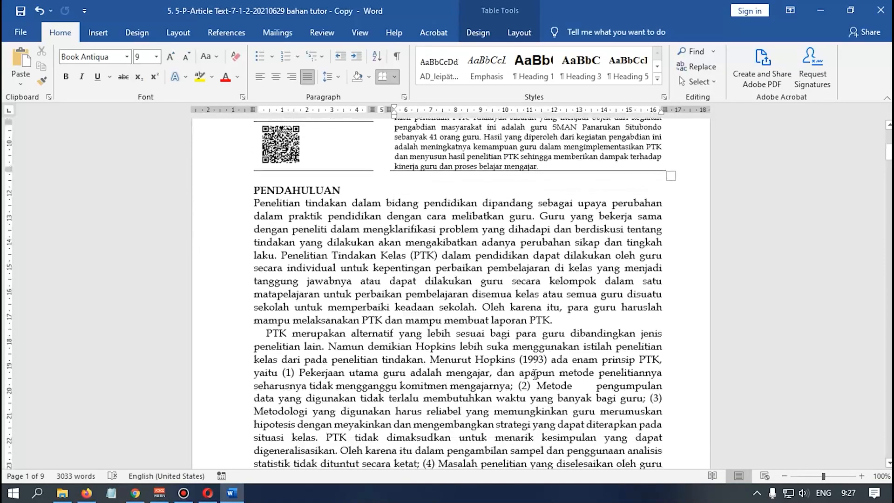
scroll(552, 367, up, 2)
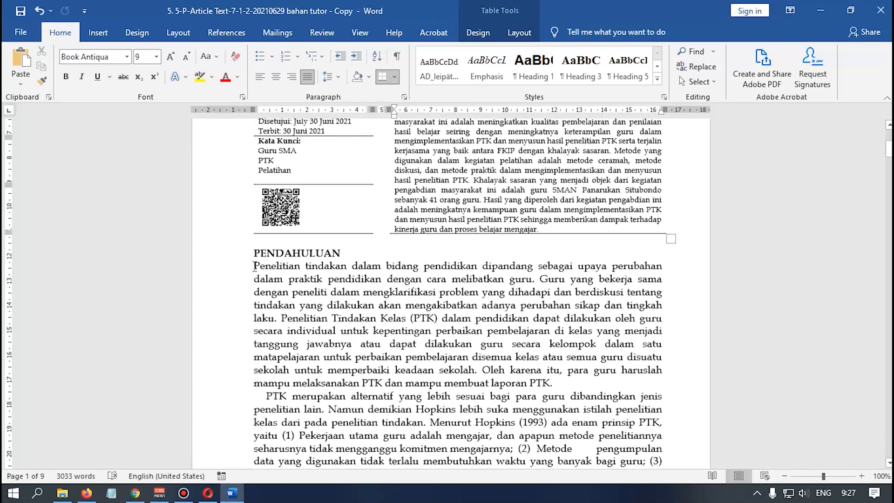
- Select the first PENDAHULUAN paragraph and add a New Comment from the Review tab
drag(255, 266, 550, 384)
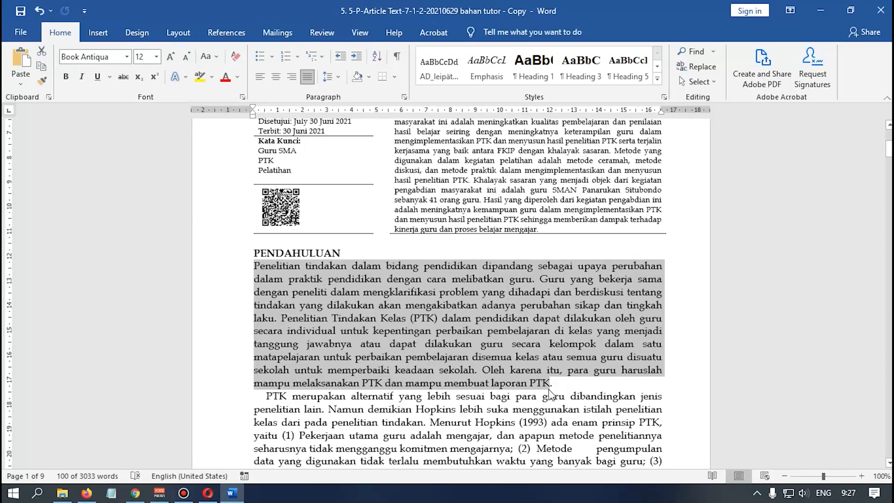
right_click(471, 302)
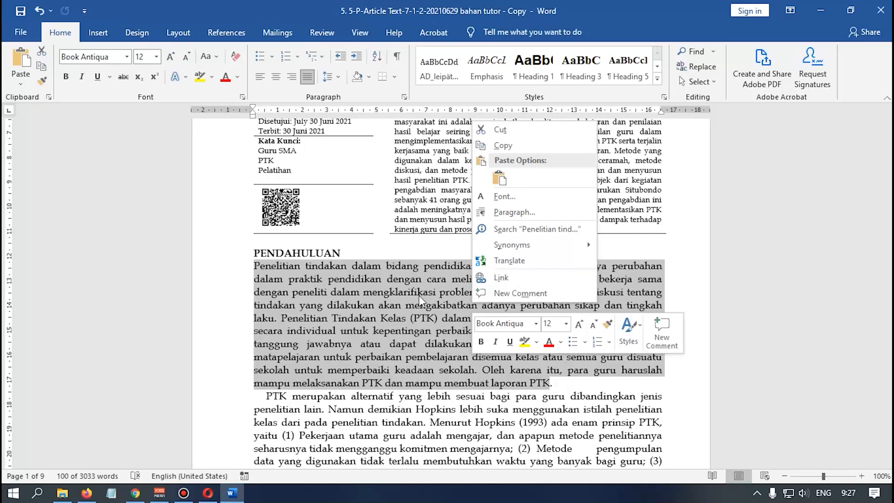
click(325, 33)
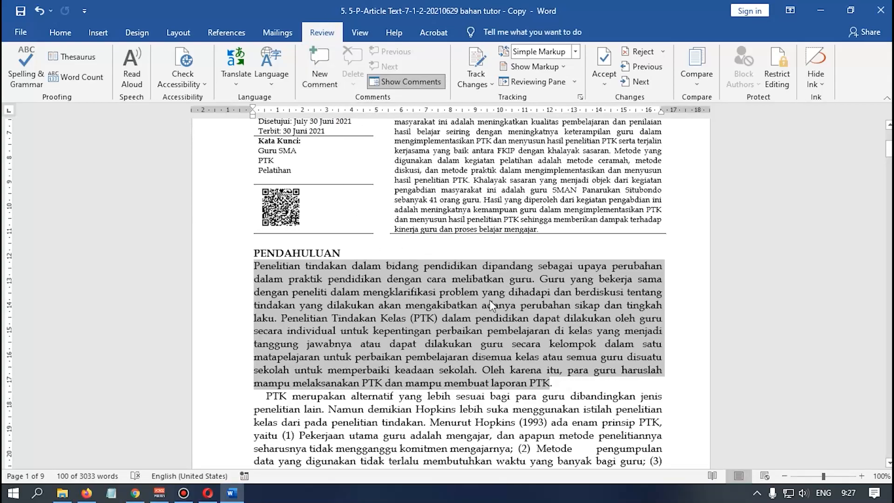
right_click(390, 301)
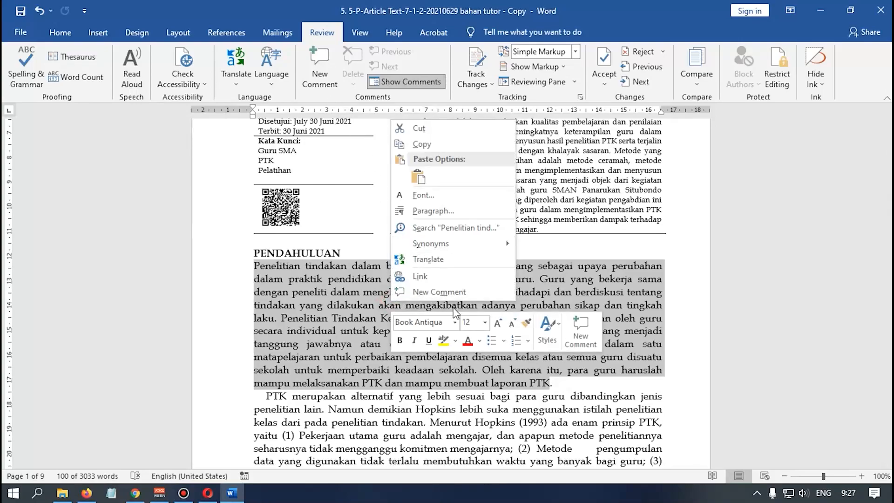
click(355, 325)
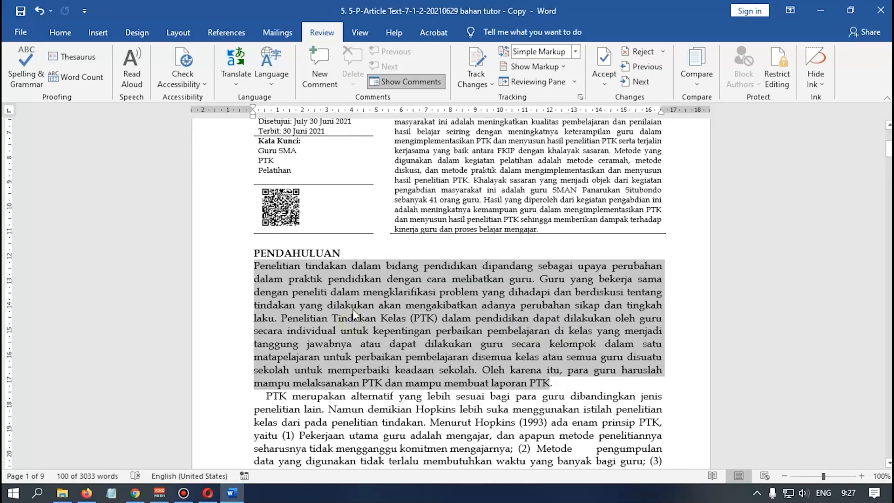
click(321, 84)
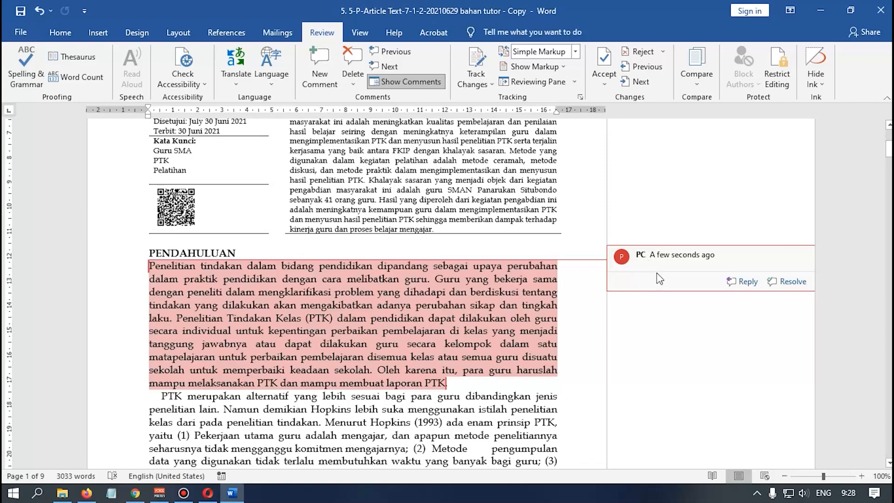
- Enter 'Tambahkan refrensi yang terkait 10 tahun terakhir?' as the comment text and return to the article
text(Ta)
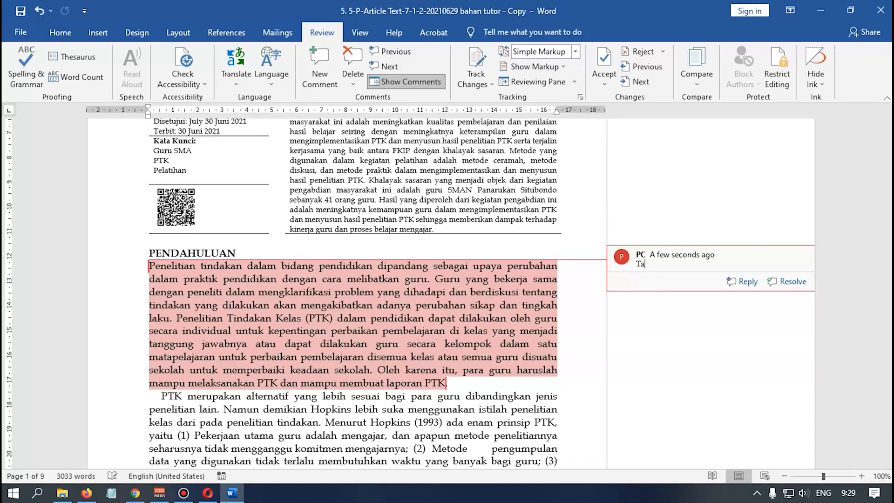
text(mbahkan refrensi yang terkait )
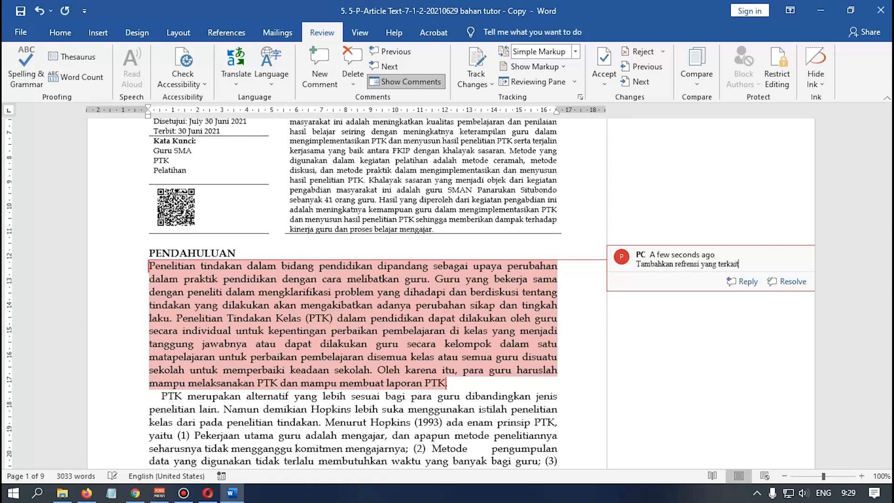
text(10 tahun terakhir?)
click(484, 317)
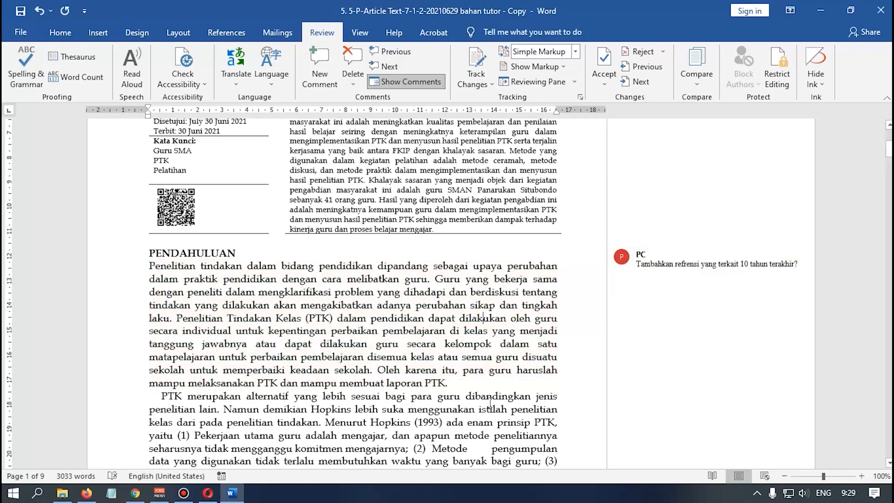
mouse_move(665, 263)
mouse_move(675, 291)
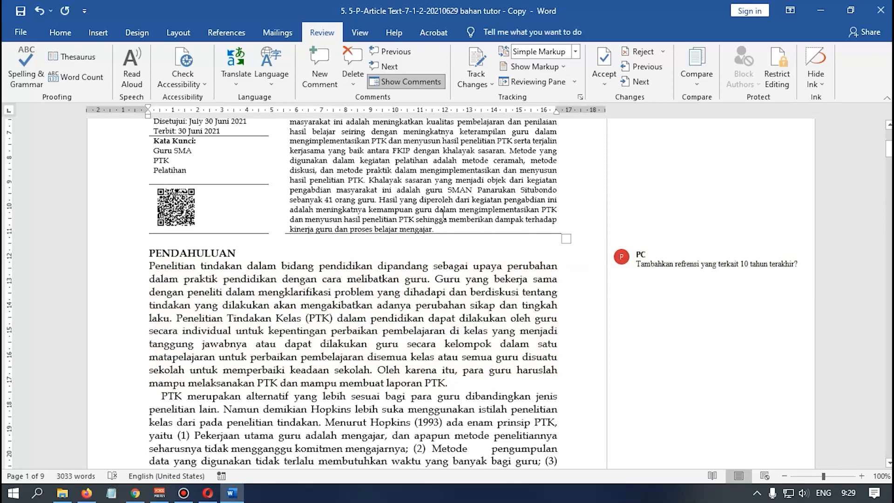
- In Word Options > General, replace the User name PC with Admin and confirm
click(26, 33)
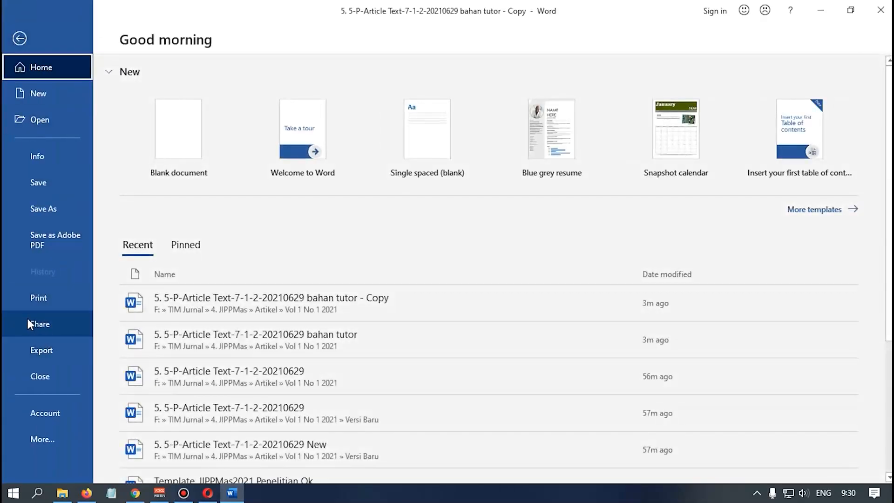
click(60, 442)
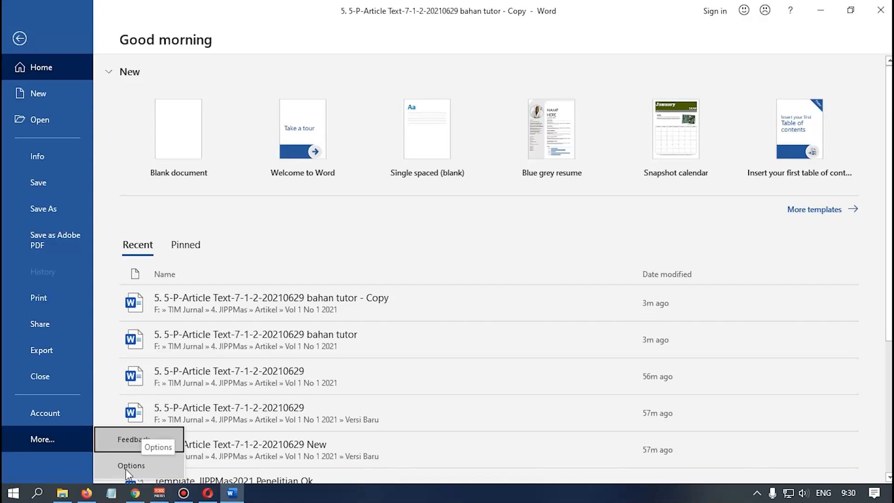
click(138, 468)
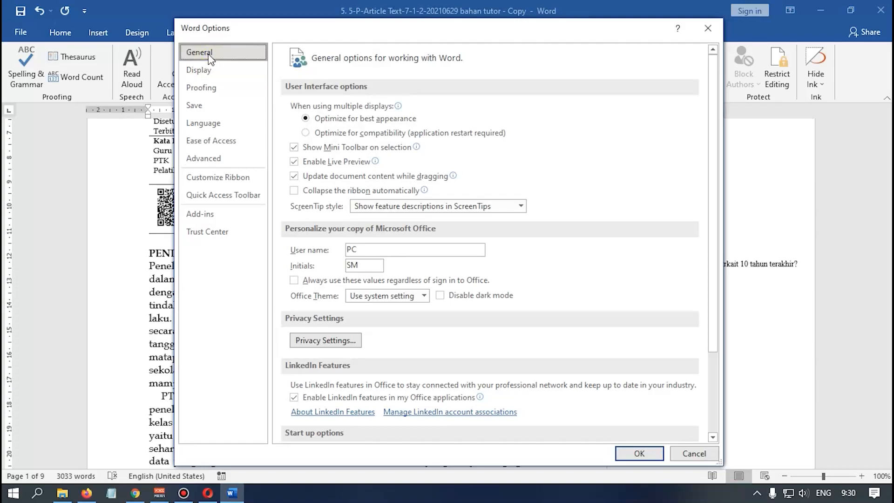
click(369, 251)
drag(369, 252, 345, 257)
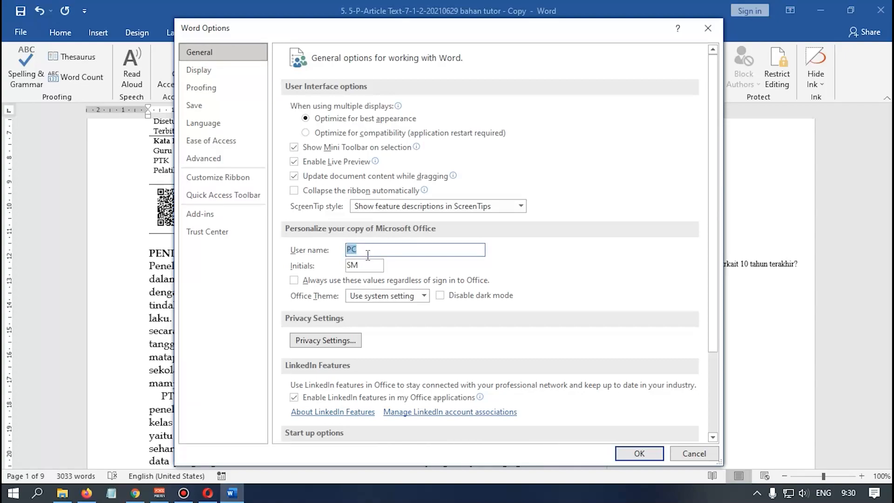
text(Admin)
click(638, 453)
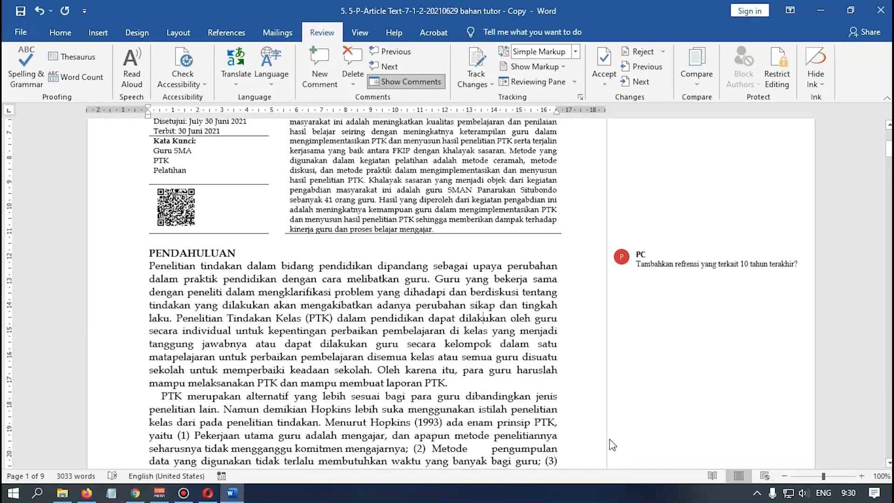
- Select the citation 'Hopkins (1993)' in the second introduction paragraph of the article
scroll(497, 356, down, 1)
scroll(498, 356, down, 1)
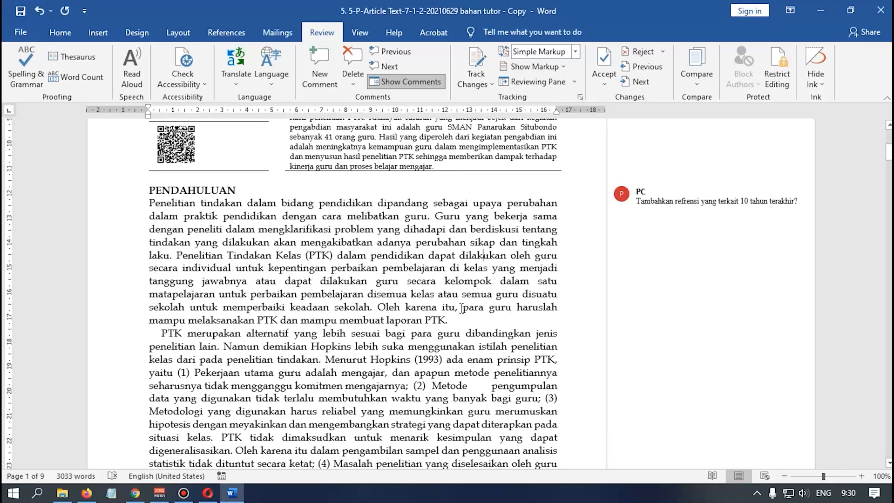
mouse_move(658, 198)
drag(371, 360, 441, 358)
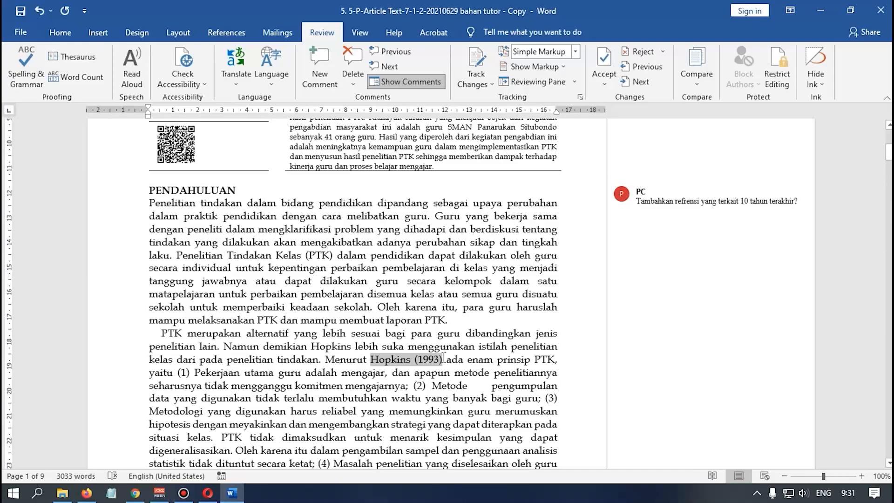
- Comment on Hopkins (1993) asking for references from the last 10 years, save, and return to Chrome
right_click(422, 362)
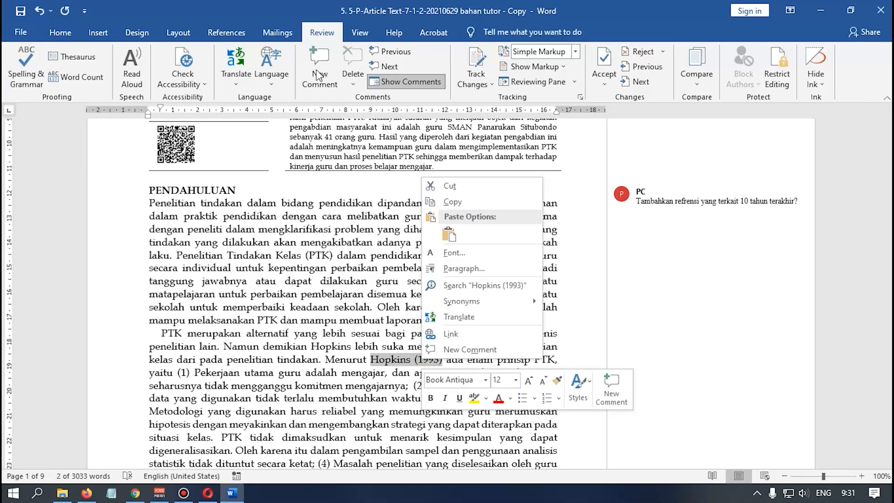
click(466, 350)
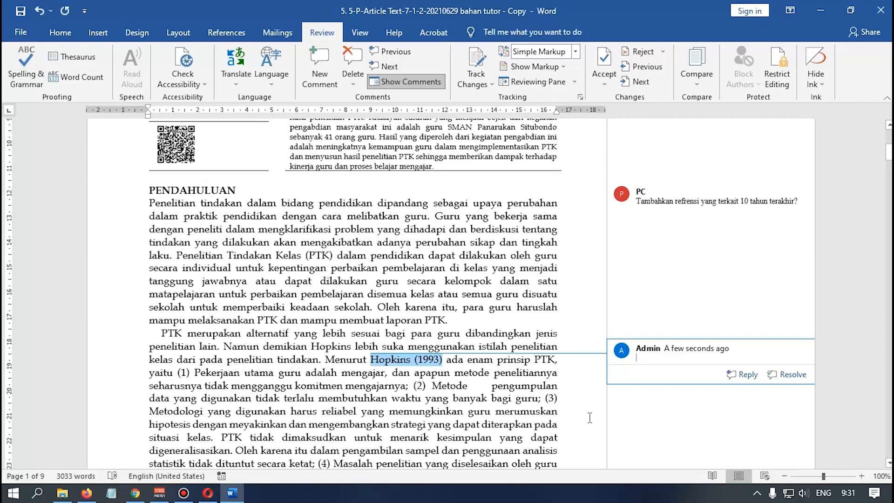
text(Gunakan refrensi Terbaru)
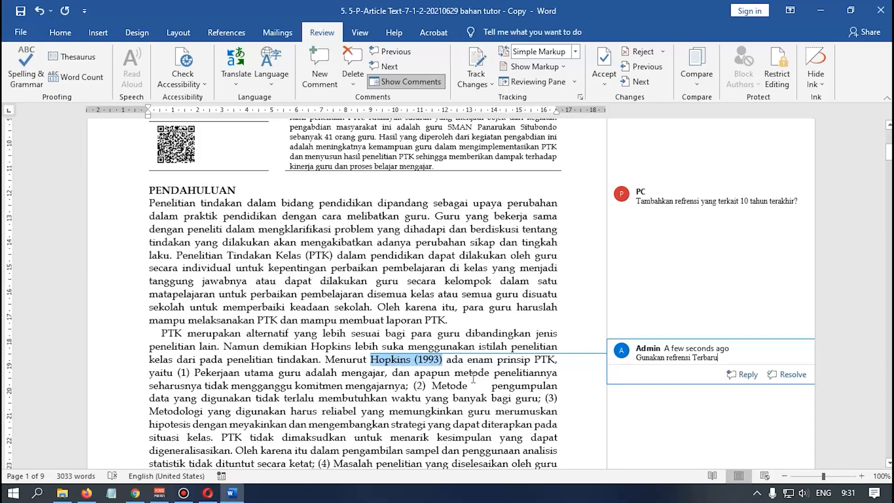
scroll(510, 369, down, 1)
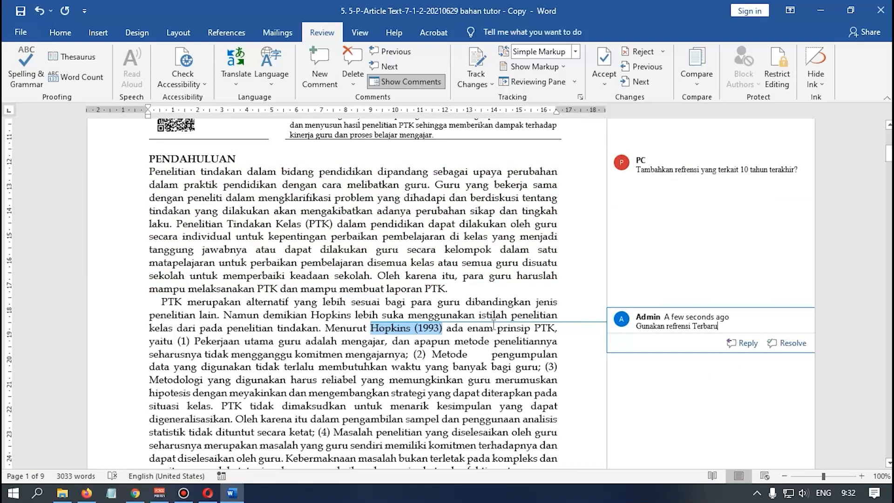
scroll(657, 249, up, 1)
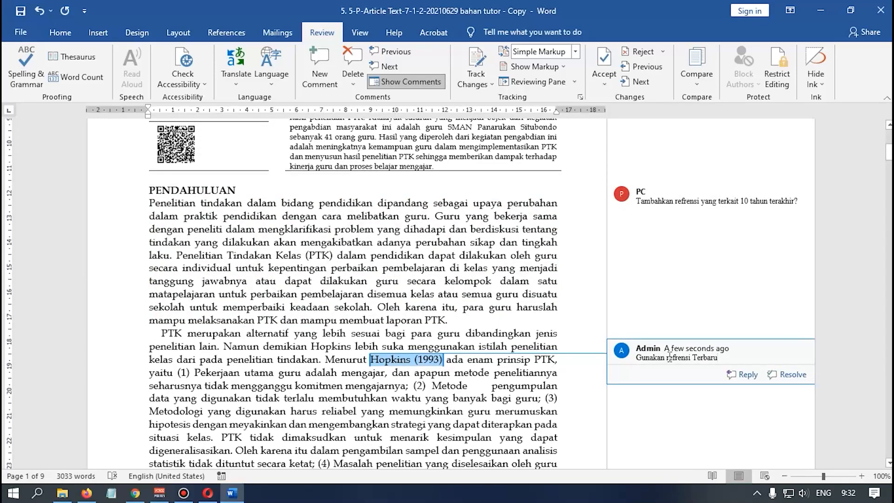
click(491, 308)
key(ctrl+s)
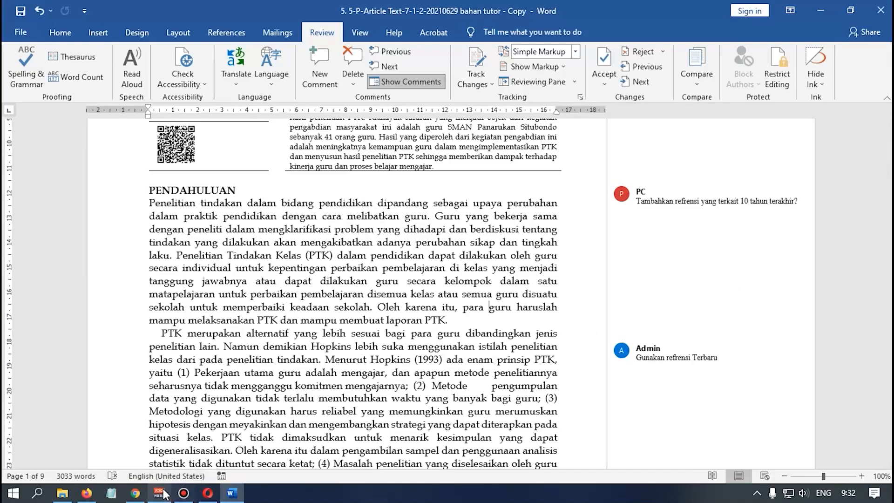
click(138, 493)
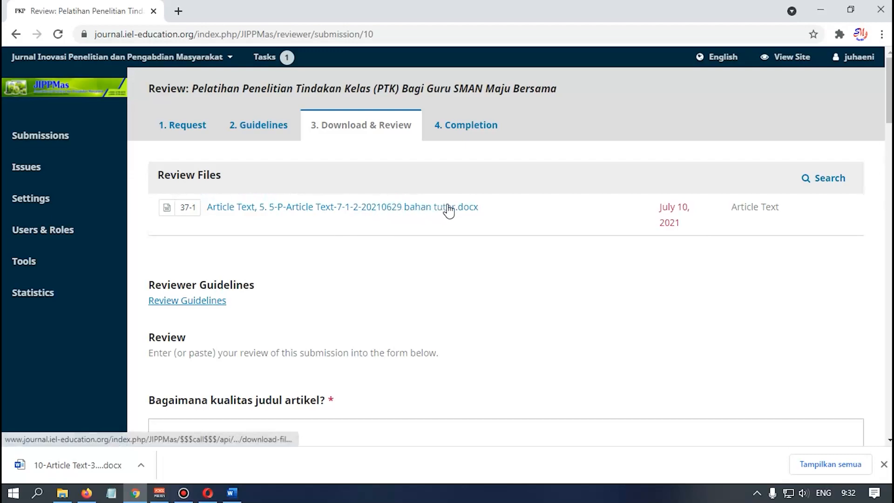
- Place the cursor in the answer box for 'Bagaimana kualitas judul artikel?' in the Review section
scroll(448, 211, down, 3)
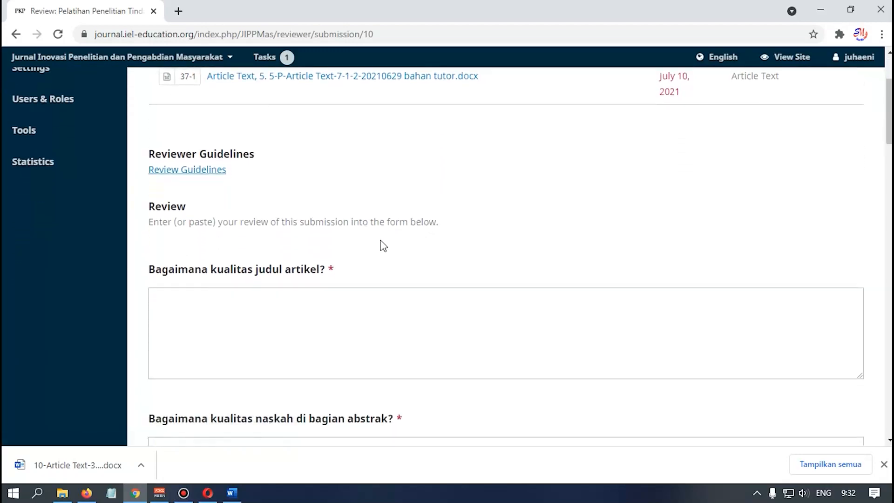
click(270, 314)
scroll(274, 309, down, 2)
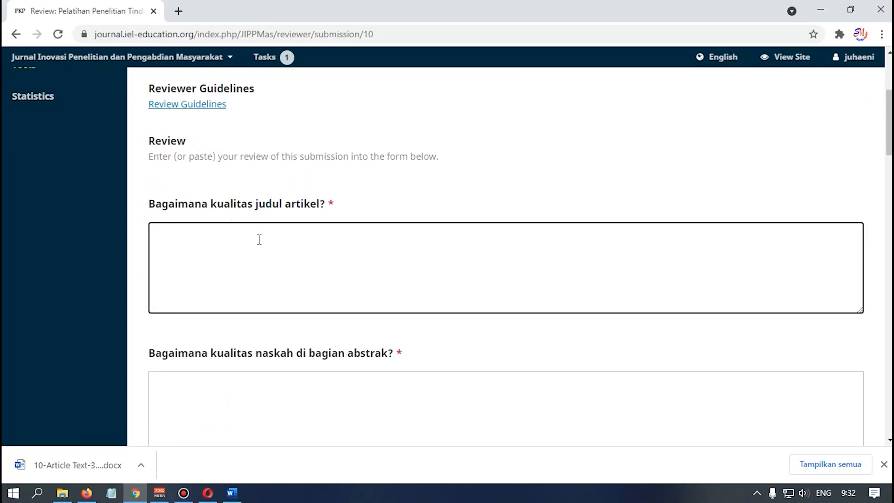
scroll(255, 264, up, 3)
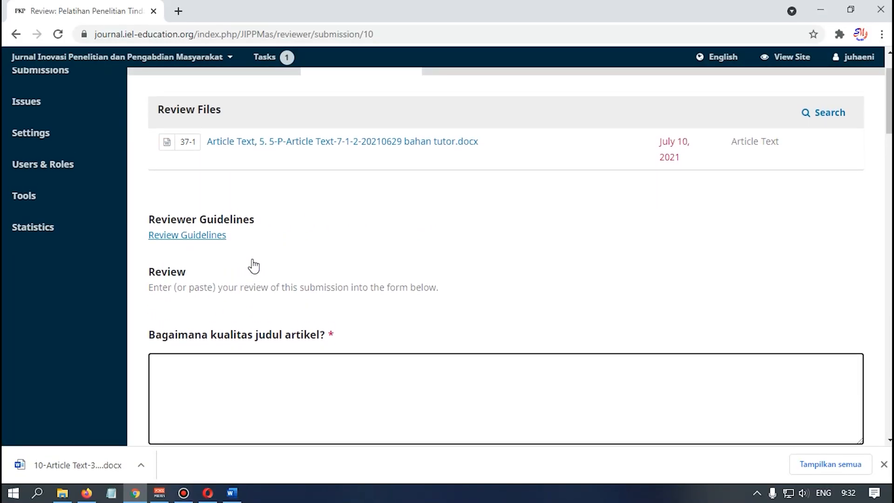
scroll(254, 263, down, 1)
scroll(254, 264, down, 1)
scroll(232, 309, up, 3)
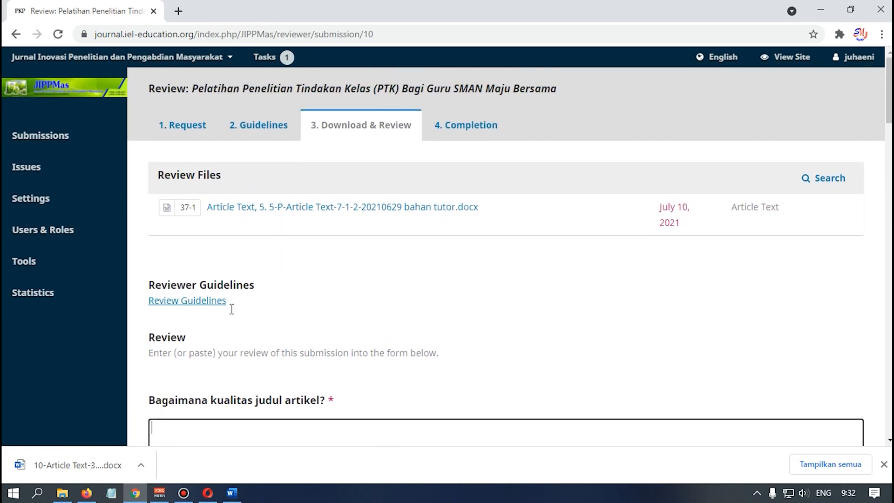
scroll(231, 309, down, 2)
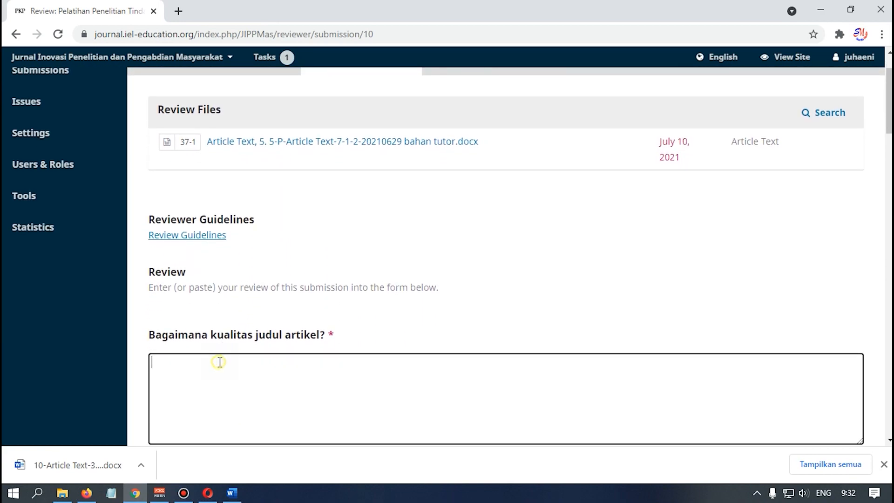
scroll(219, 362, down, 3)
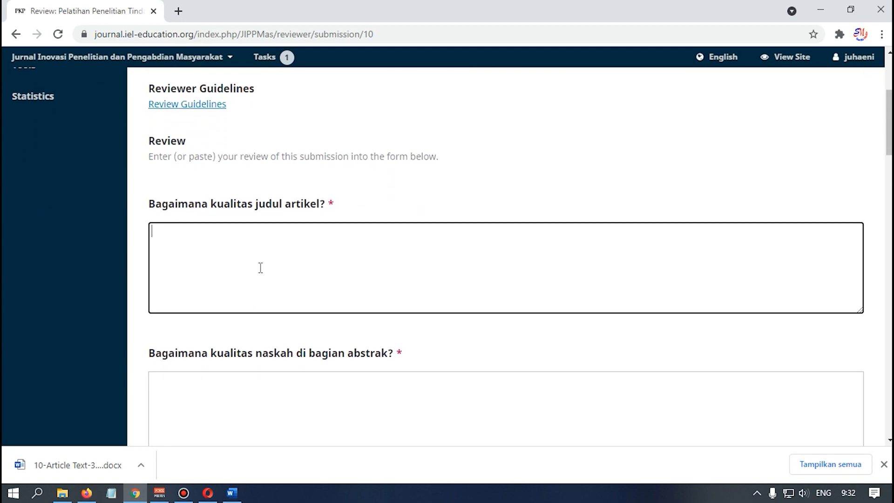
click(211, 159)
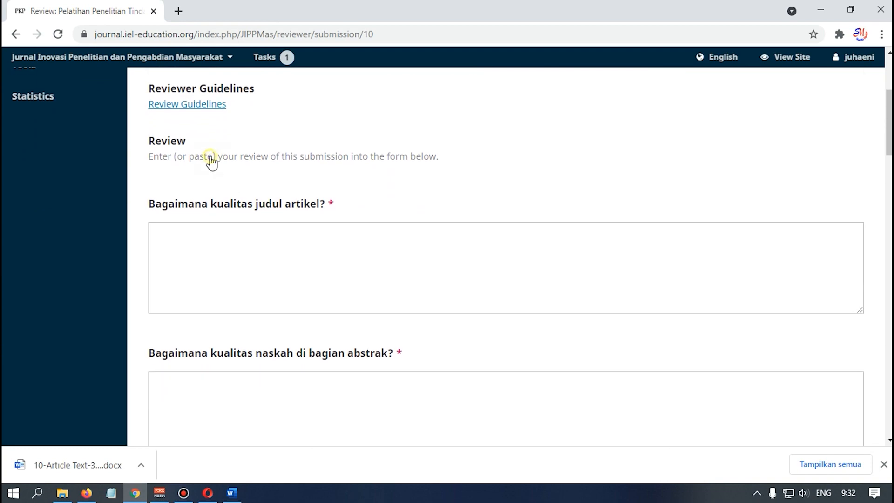
click(197, 264)
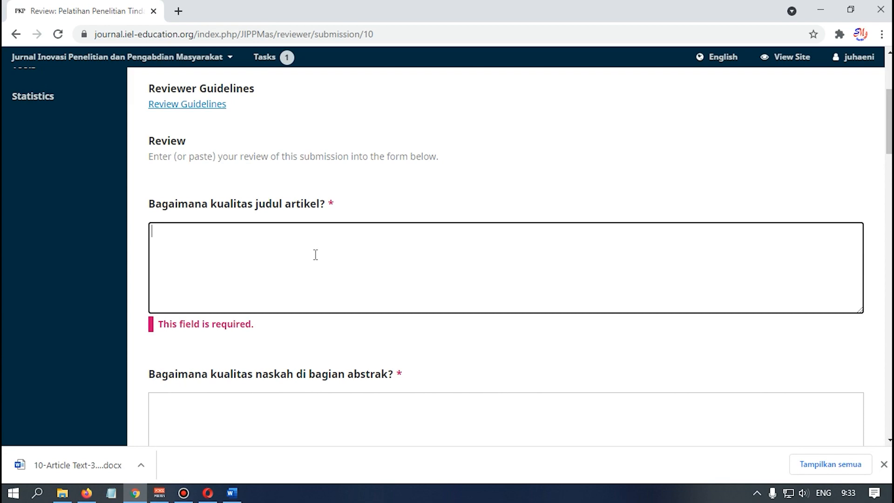
- Answer the title question 'Judul Terlalu panjang, silahkan di revisi sesuai petunjuk' and the abstract 'Masih perlu direvisi'
text(Ju)
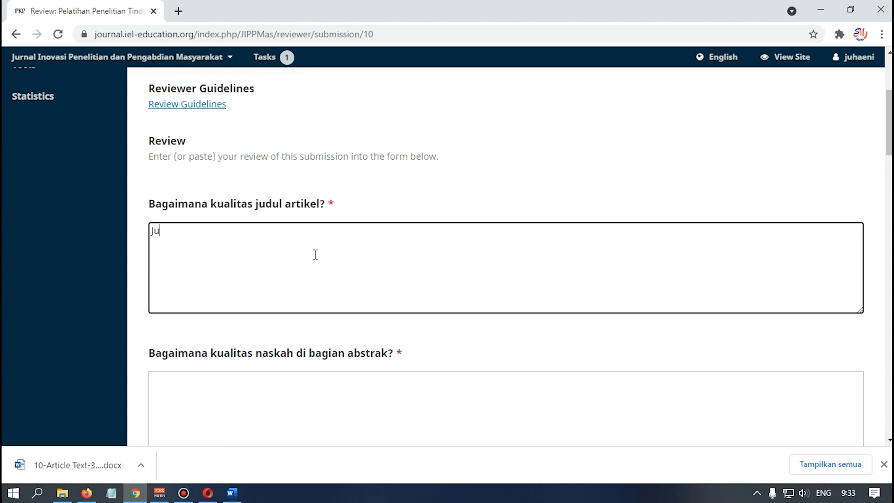
text(dul Terlalu panjang)
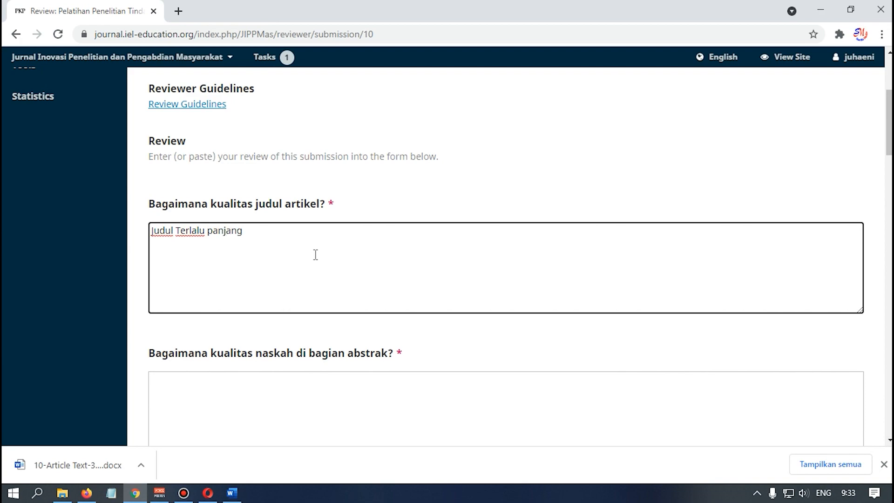
text(, silahkan di revisi)
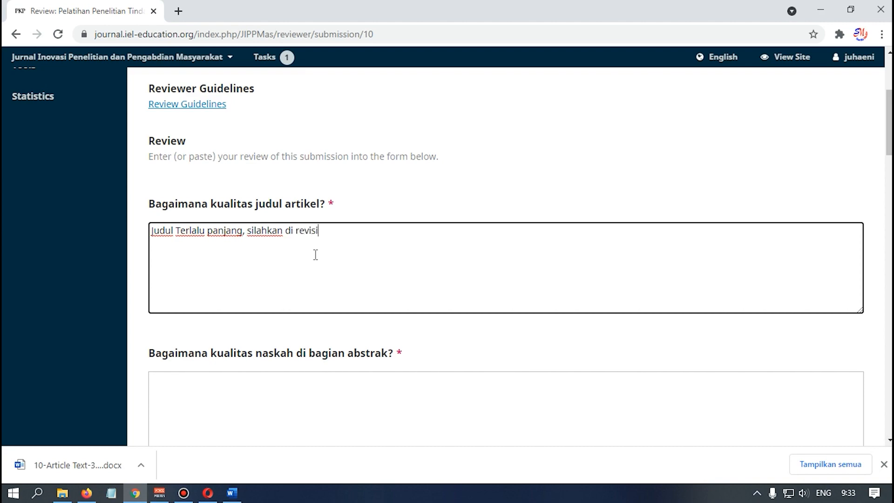
text( sesuai petunjuk)
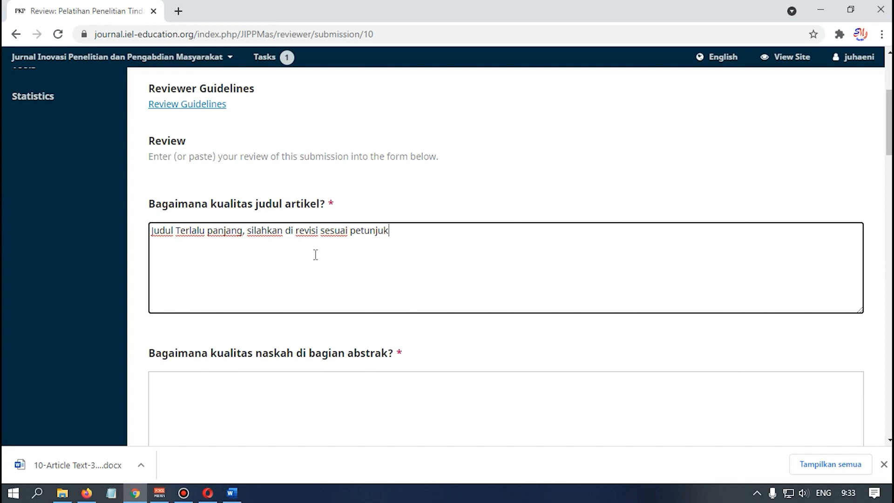
scroll(316, 255, down, 2)
click(294, 329)
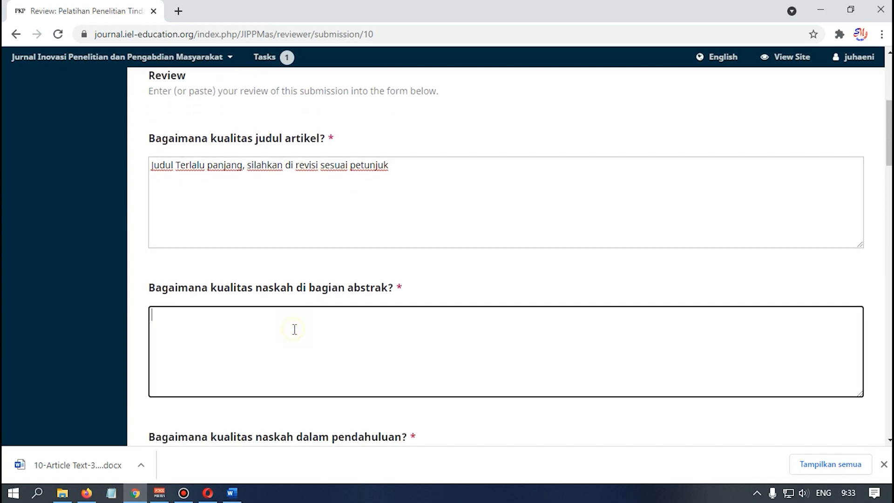
click(299, 324)
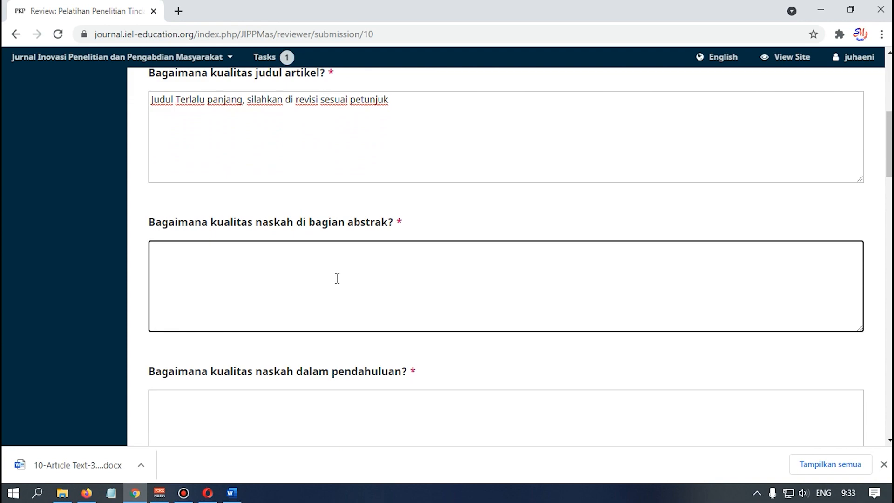
text(Masiph perlu dire)
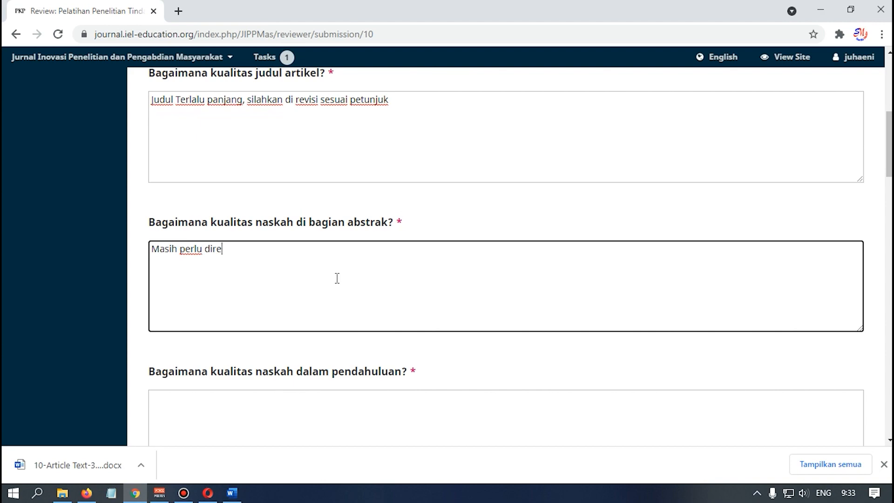
text(visi)
- Answer the introduction question with 'Revisi sesuai komentar di artikel'
scroll(278, 357, down, 2)
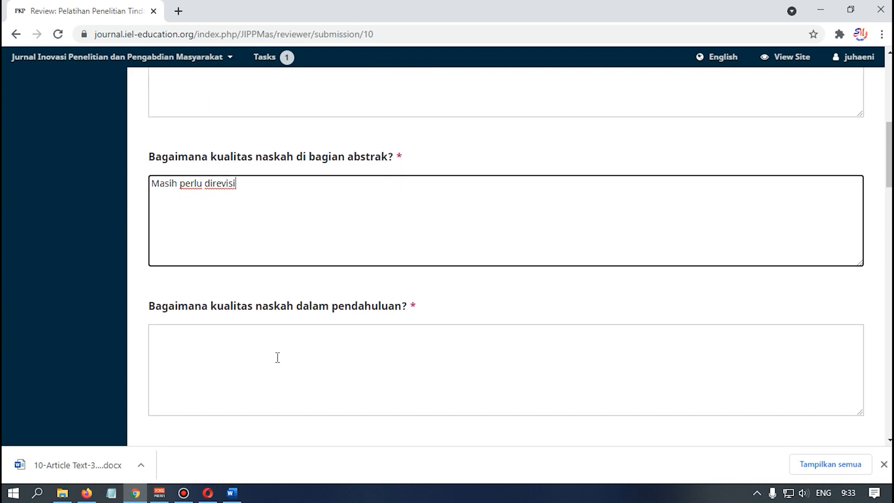
click(274, 351)
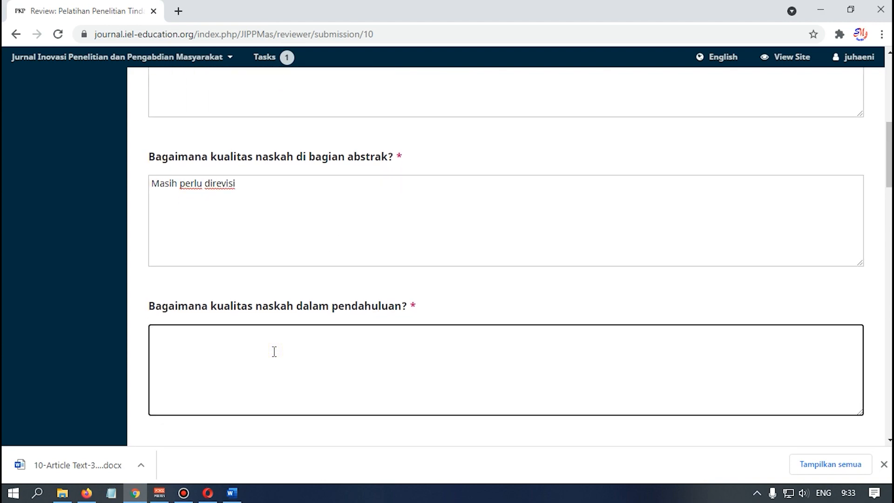
text(Revisi sesuai ko)
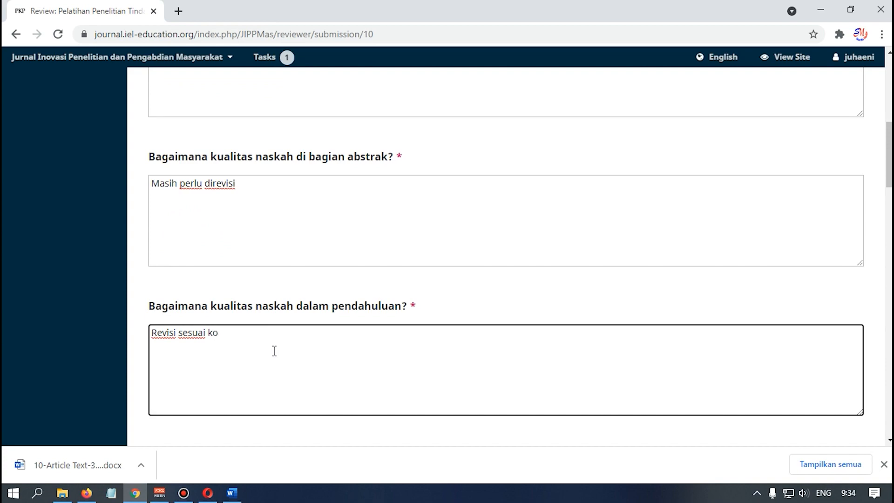
text(mentar di artikel)
scroll(274, 350, down, 3)
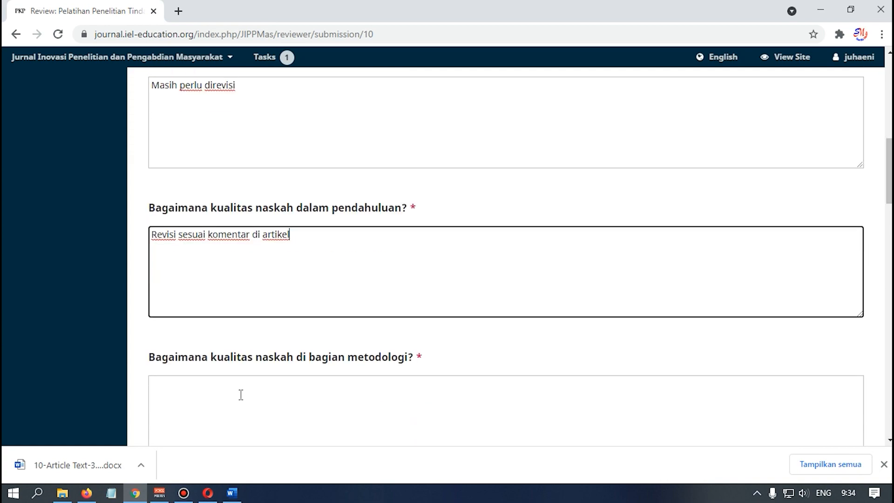
- Rate methodology 'Baik', results and discussion 'Kurang', and the closing section 'Cukup'
click(247, 373)
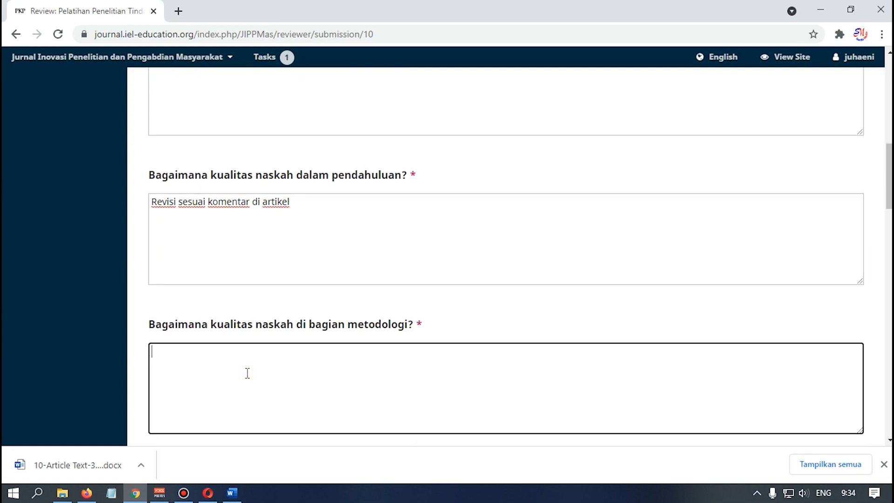
text(Baik)
scroll(280, 335, down, 3)
click(271, 399)
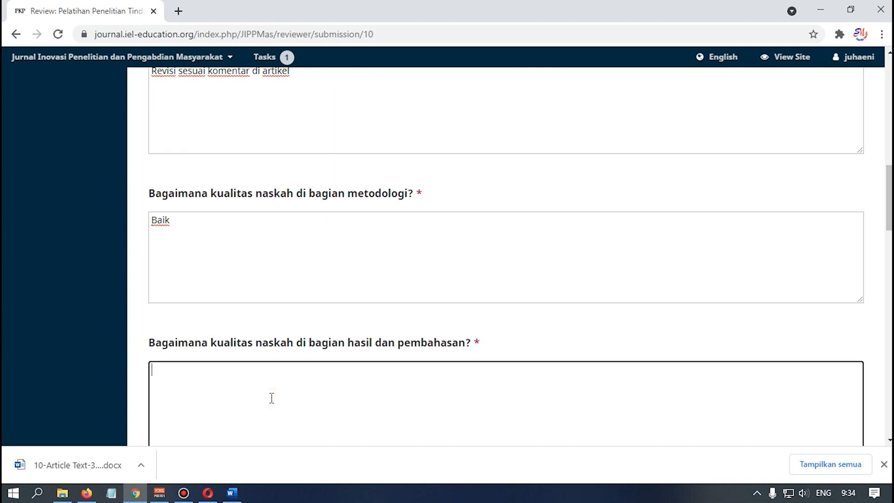
text(Kurang)
scroll(271, 398, down, 6)
click(318, 315)
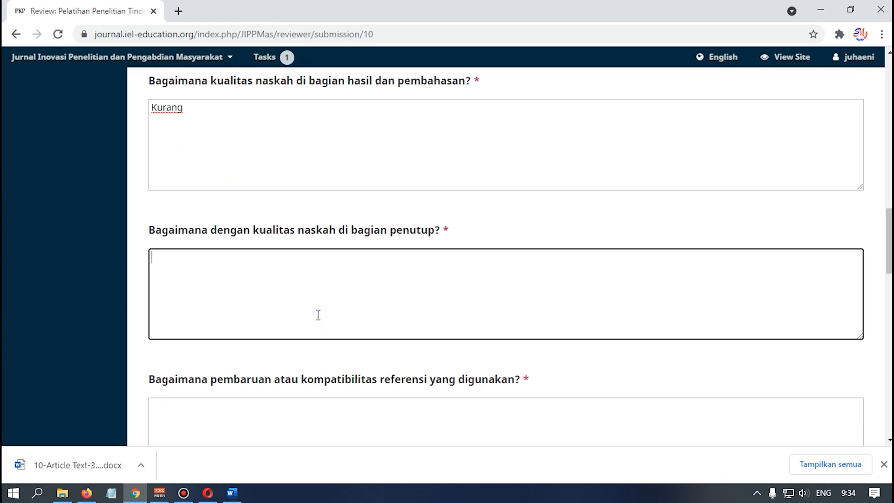
text(Cukup)
scroll(318, 315, down, 3)
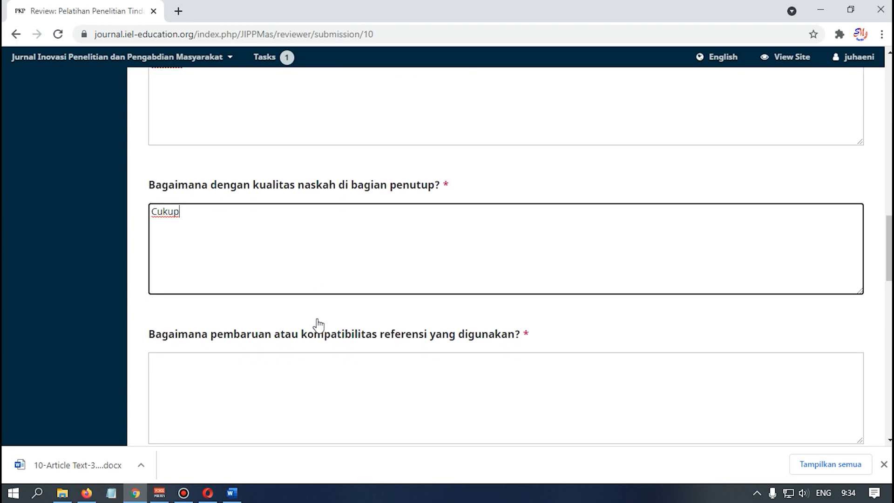
- Answer references with 'Tambahkan refrensi 10 tahun terakhir' and set Other Comment to 'Cukup'
click(321, 292)
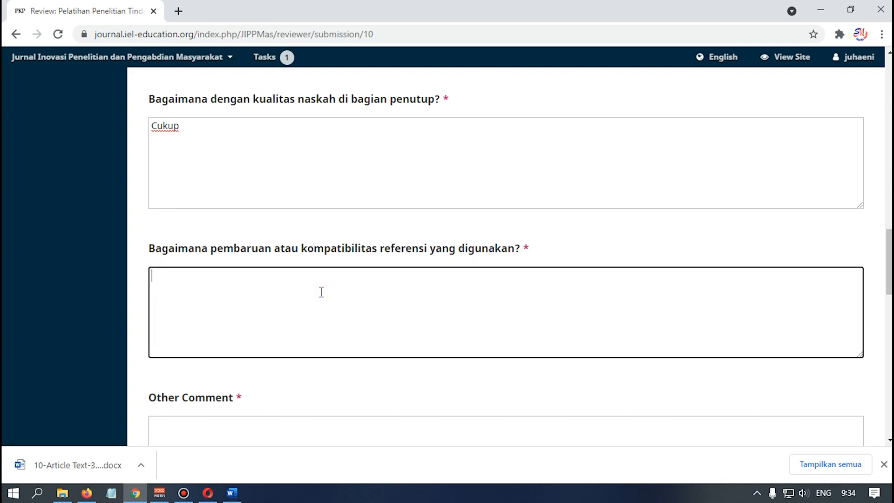
text(Tambahkan ref)
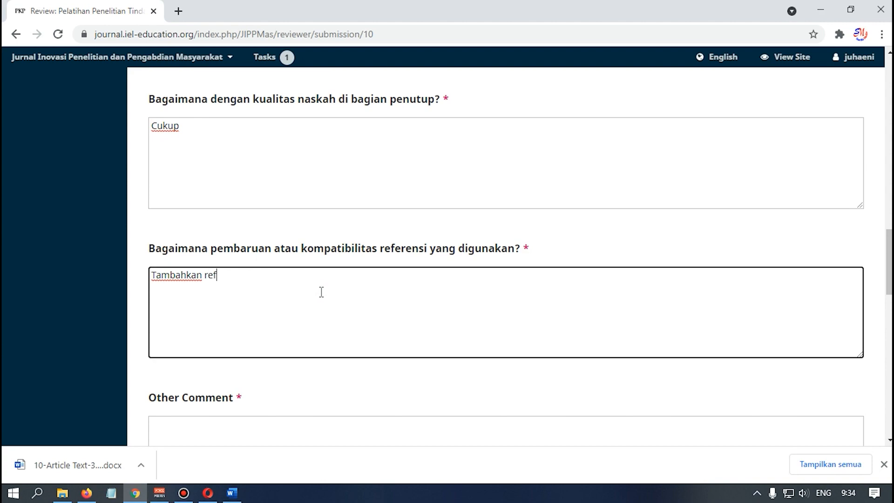
text(rensi 10 tahun t)
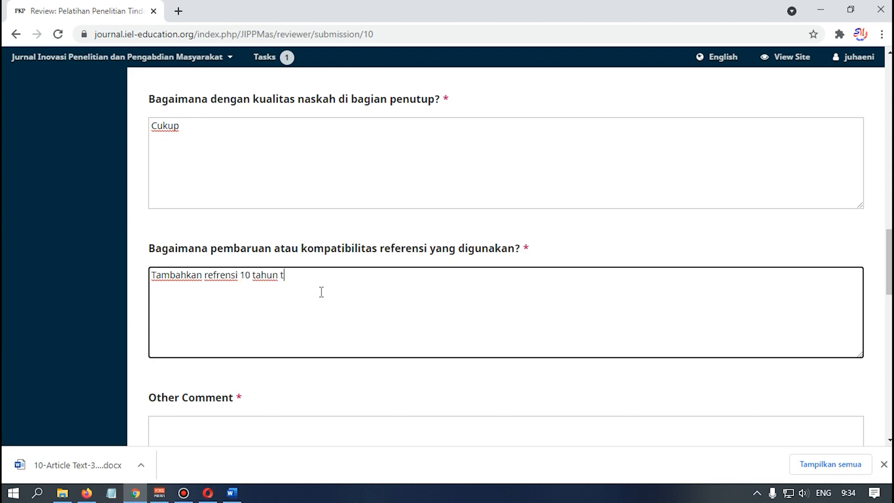
text(erakhir)
scroll(320, 292, down, 2)
click(312, 371)
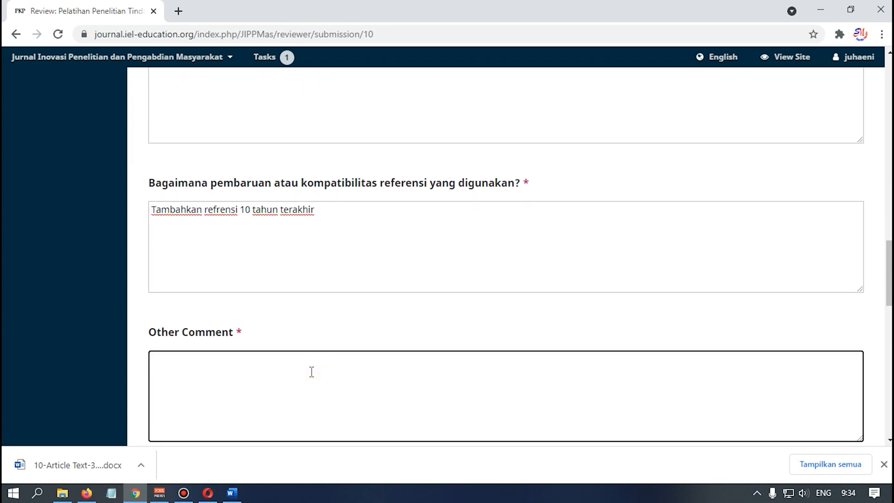
text(Cukup)
scroll(323, 351, down, 5)
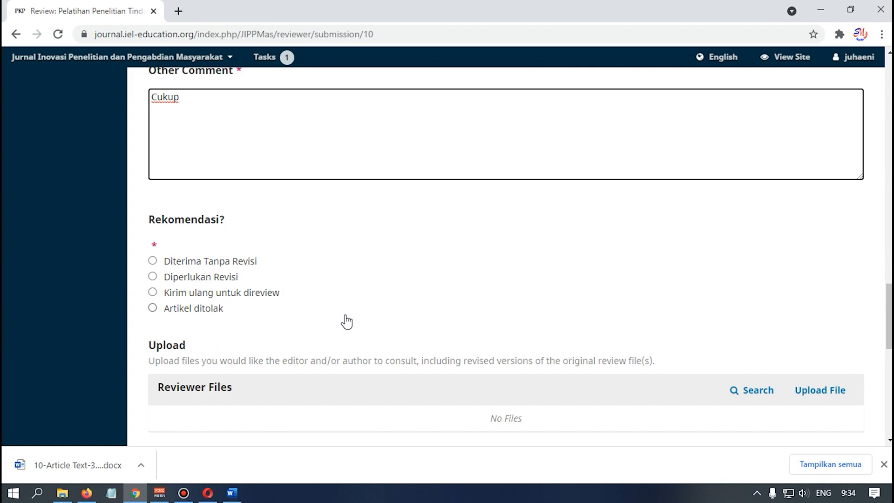
scroll(347, 321, down, 1)
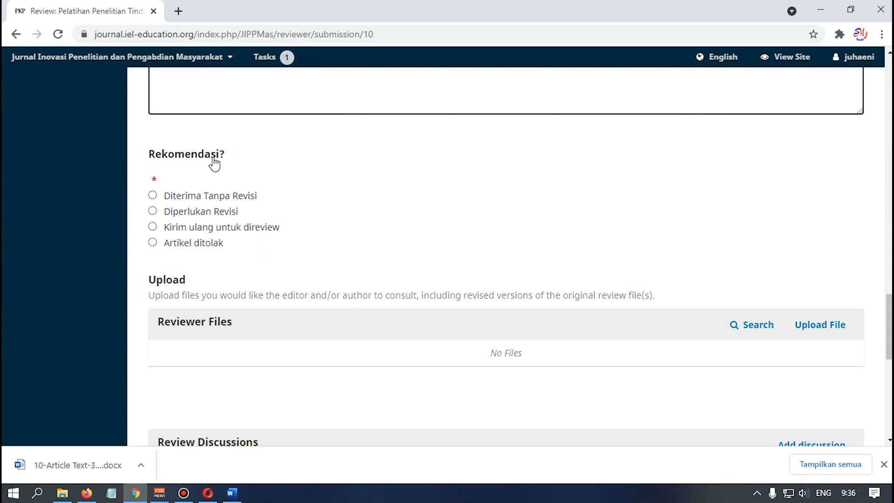
click(169, 215)
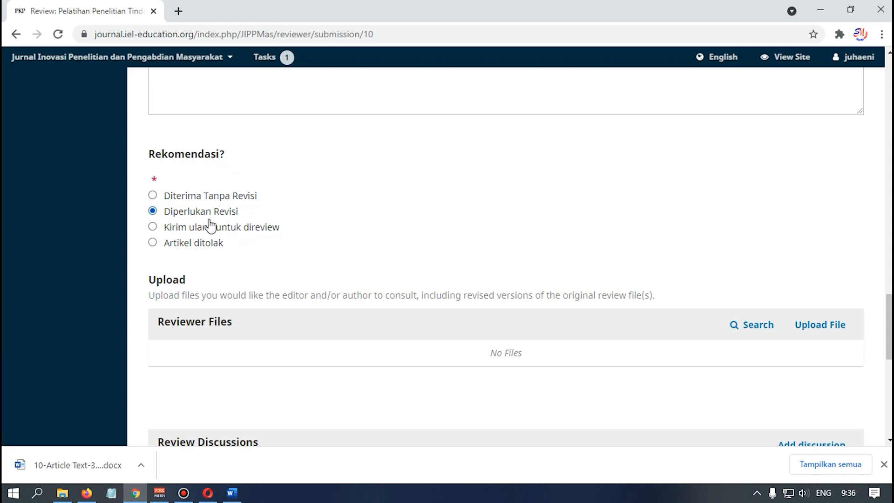
scroll(254, 246, down, 1)
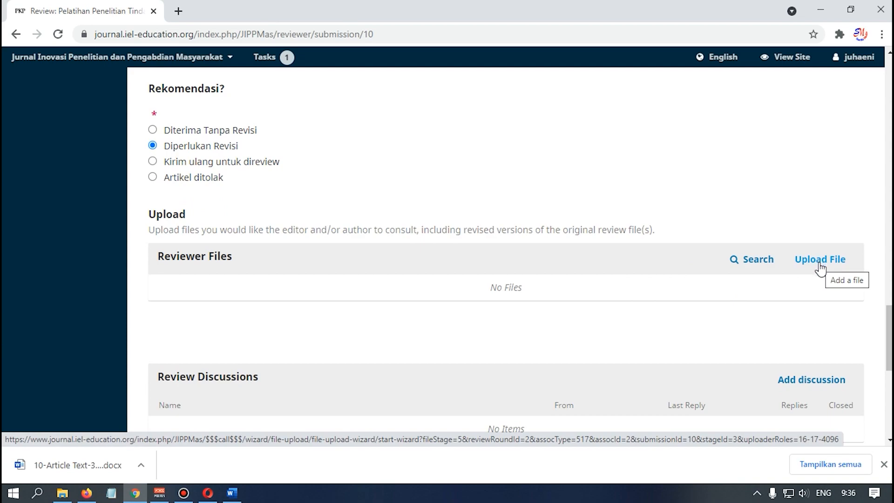
click(833, 263)
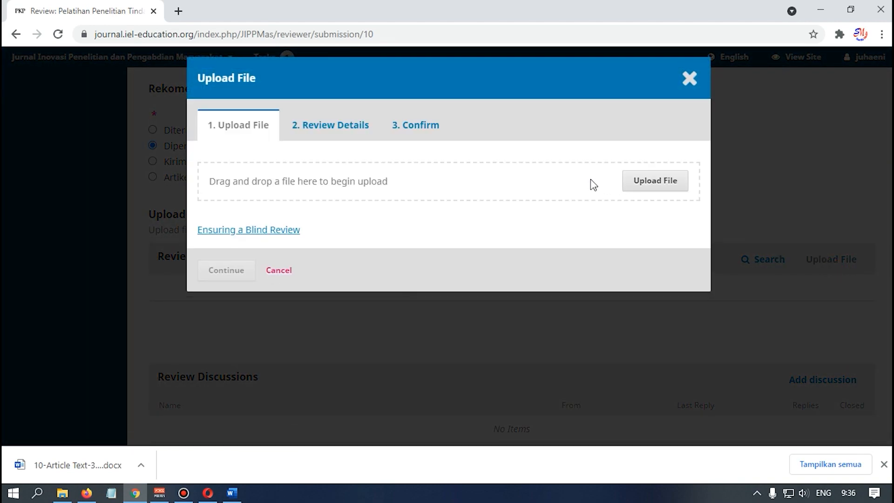
click(671, 186)
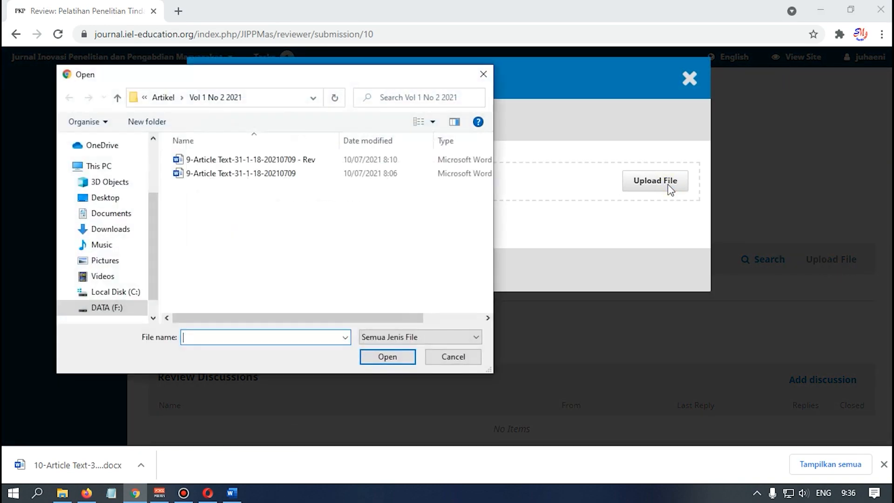
click(158, 97)
double_click(201, 158)
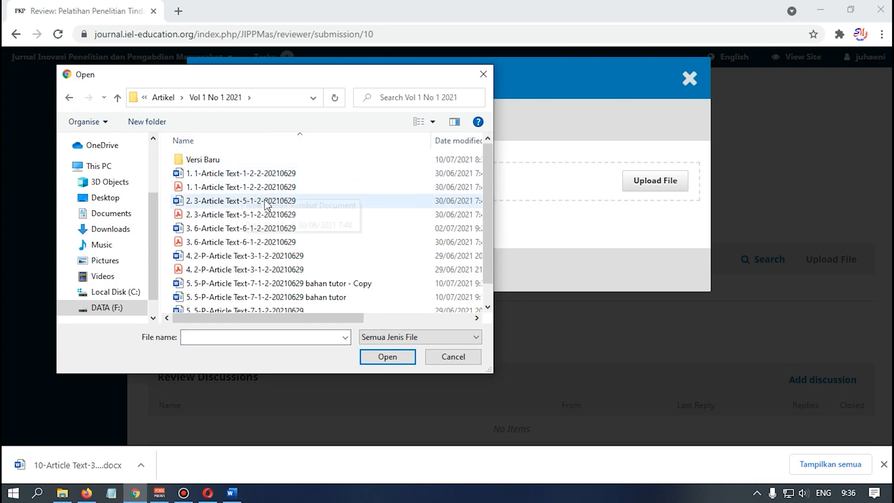
scroll(266, 205, down, 1)
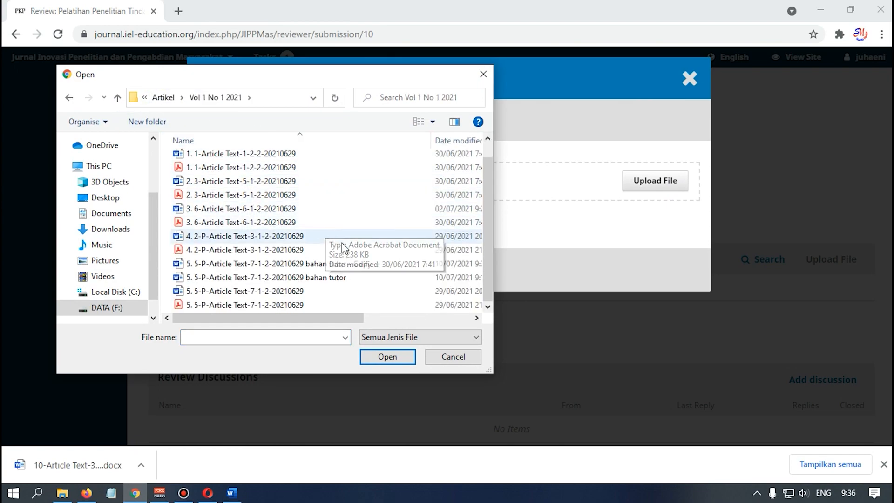
click(319, 266)
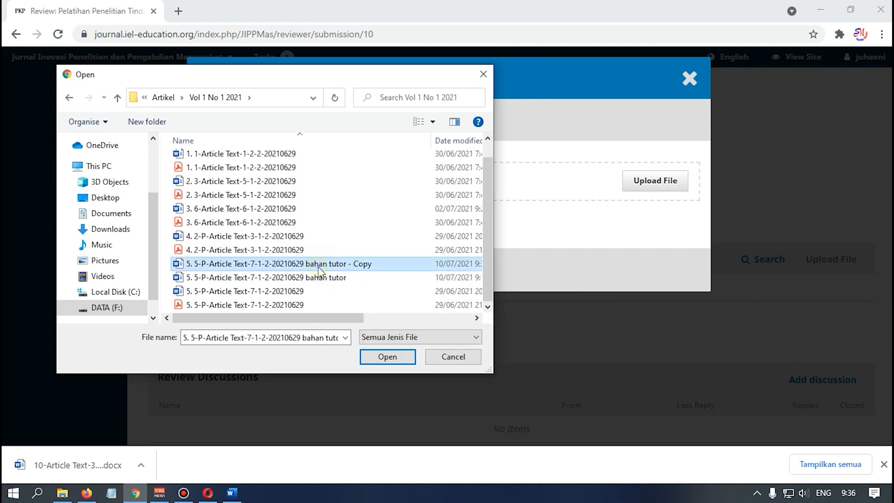
click(394, 357)
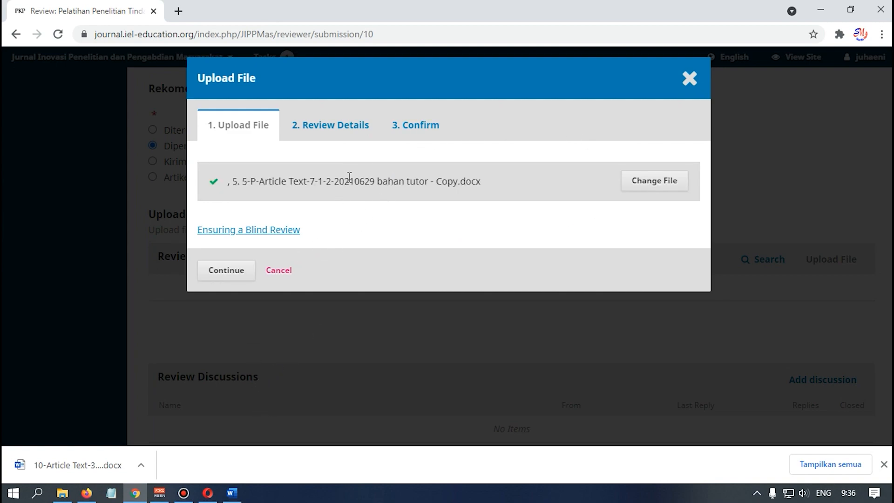
- Check the commented document in Word, then go back to the upload in the browser
click(239, 496)
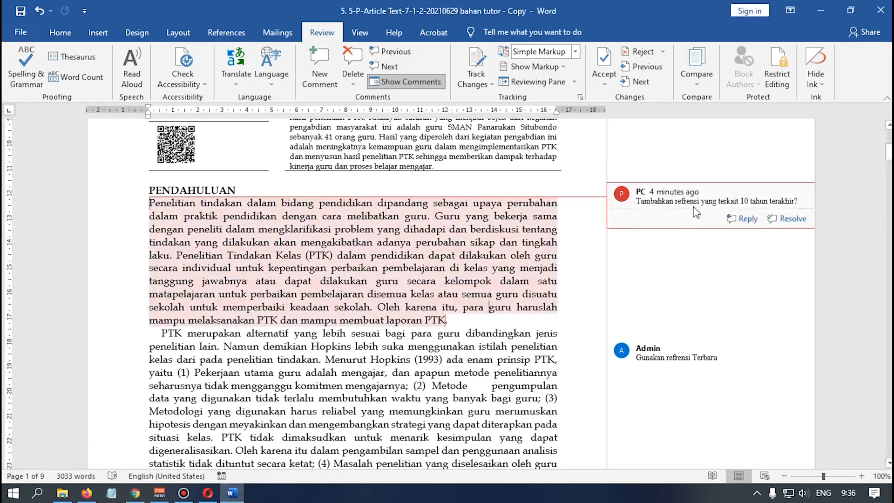
click(488, 307)
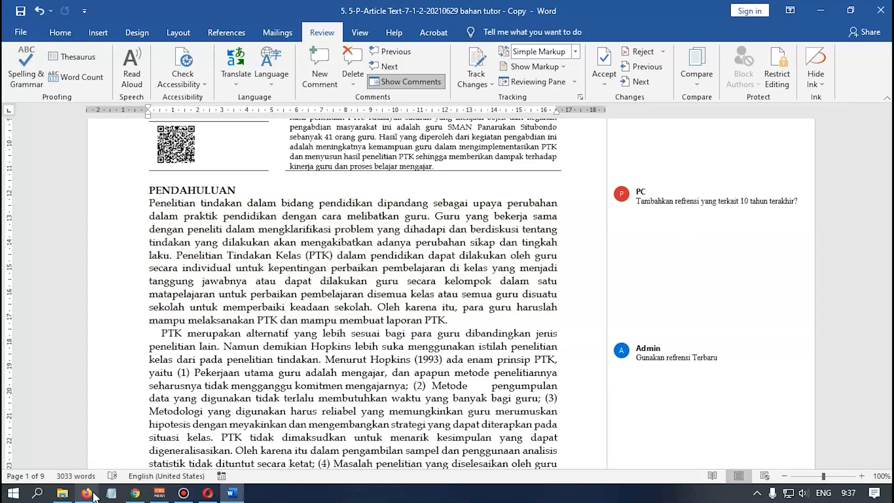
click(135, 493)
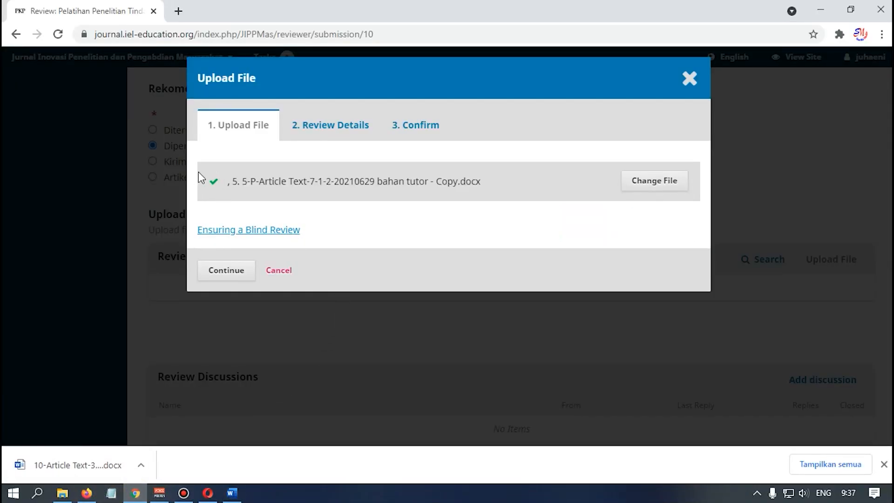
- Confirm the upload so the 'bahan tutor - Copy.docx' file is listed under Reviewer Files
click(233, 276)
click(239, 243)
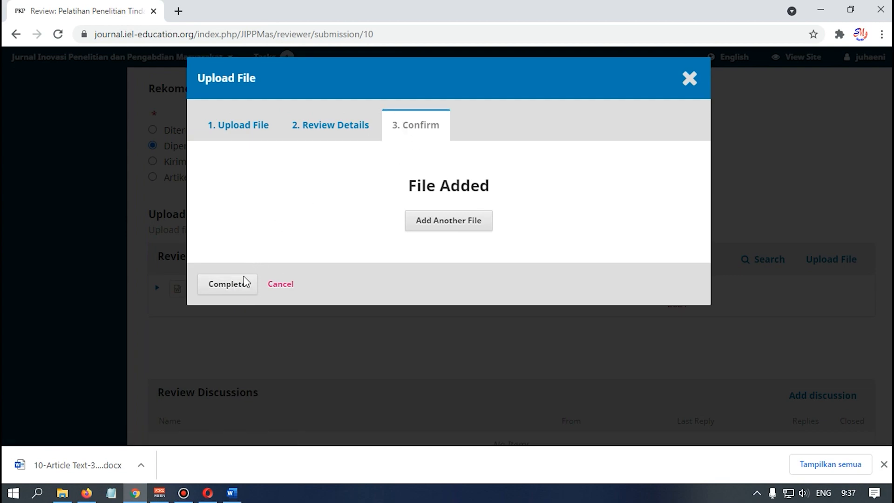
click(239, 290)
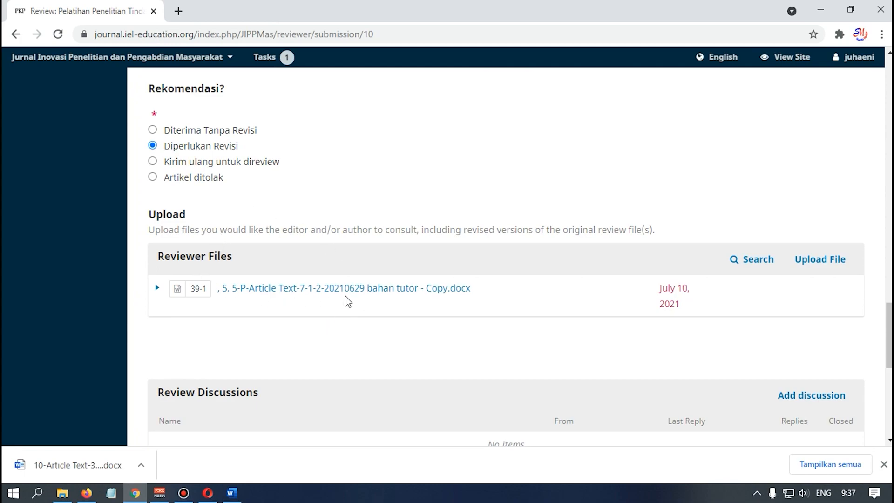
scroll(454, 303, down, 3)
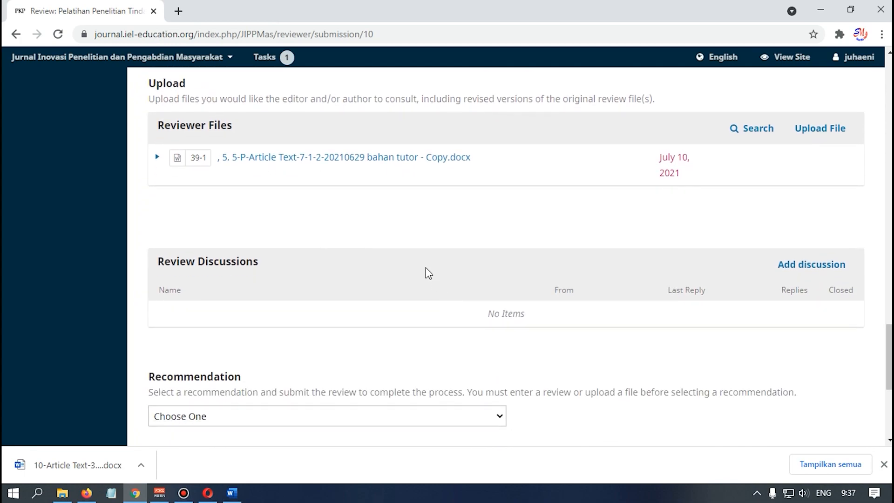
scroll(425, 271, down, 2)
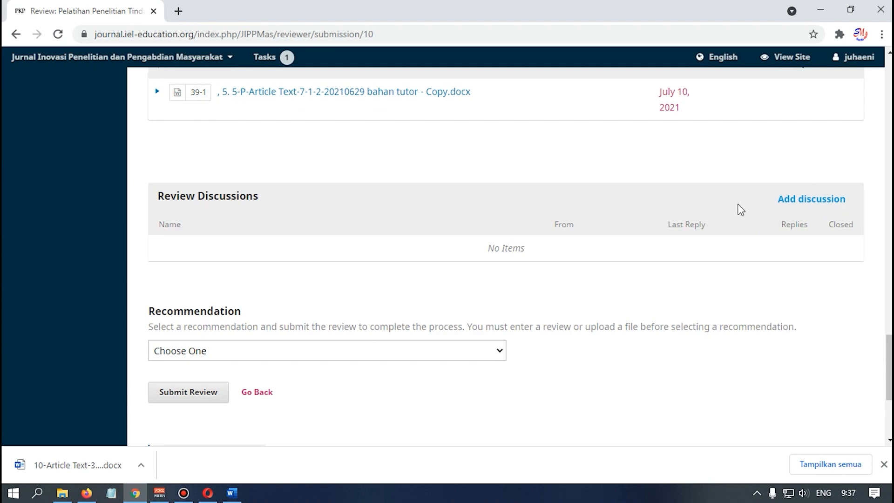
scroll(629, 252, up, 2)
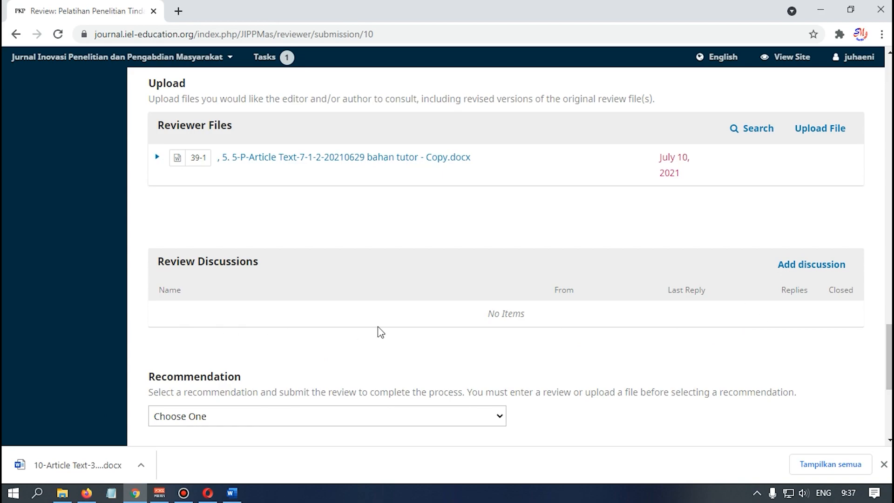
click(786, 266)
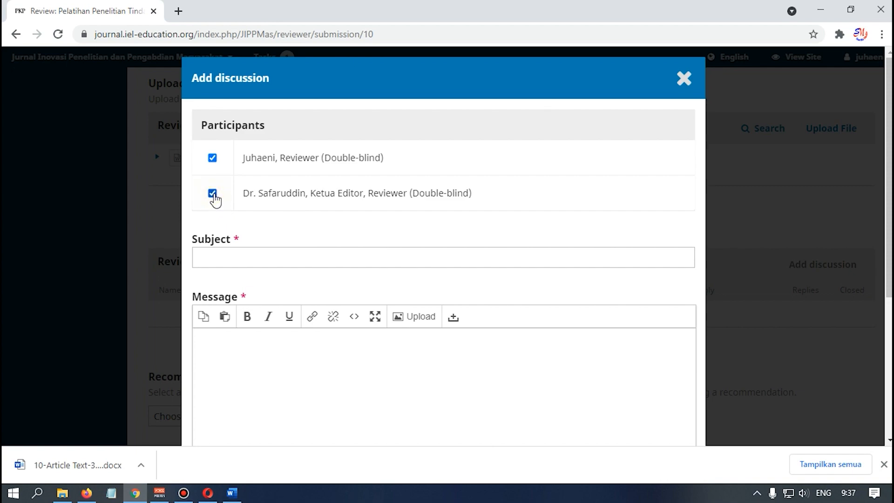
click(249, 255)
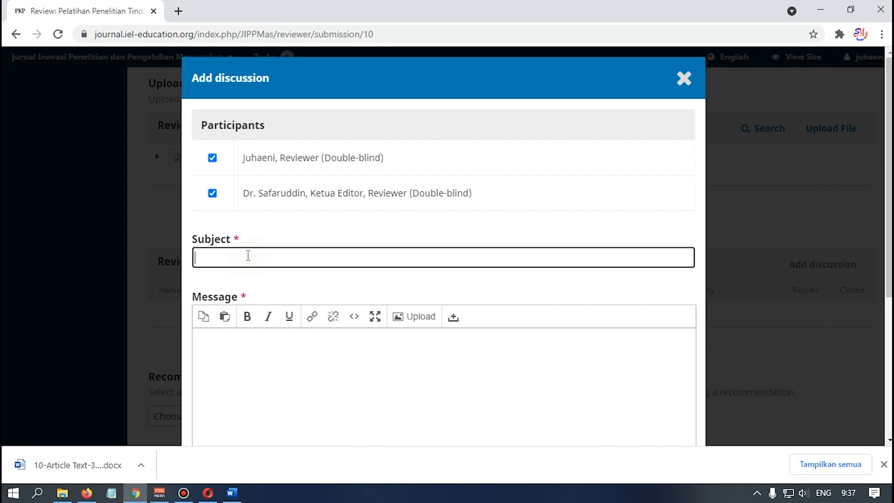
click(286, 341)
scroll(289, 343, down, 3)
scroll(291, 345, down, 2)
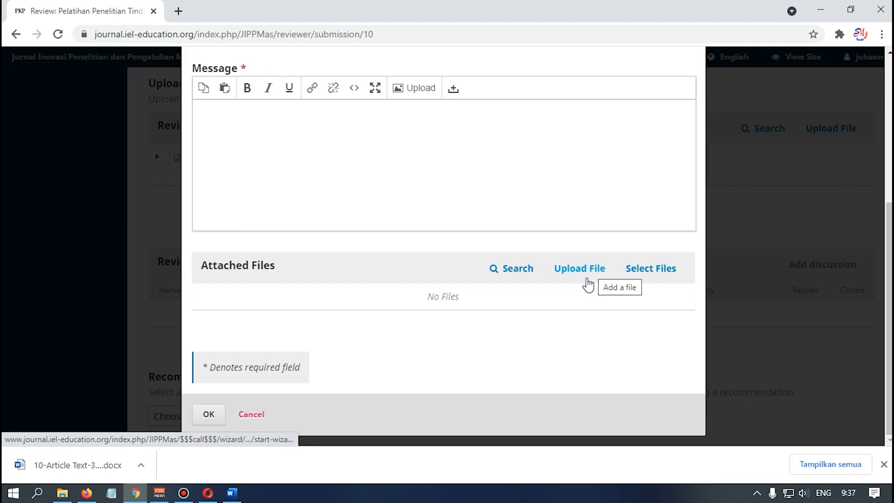
scroll(675, 69, up, 5)
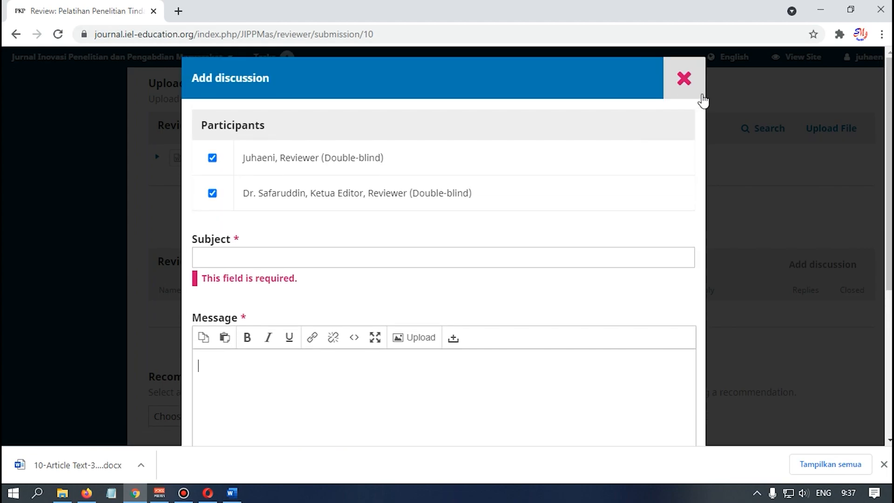
click(684, 78)
click(531, 121)
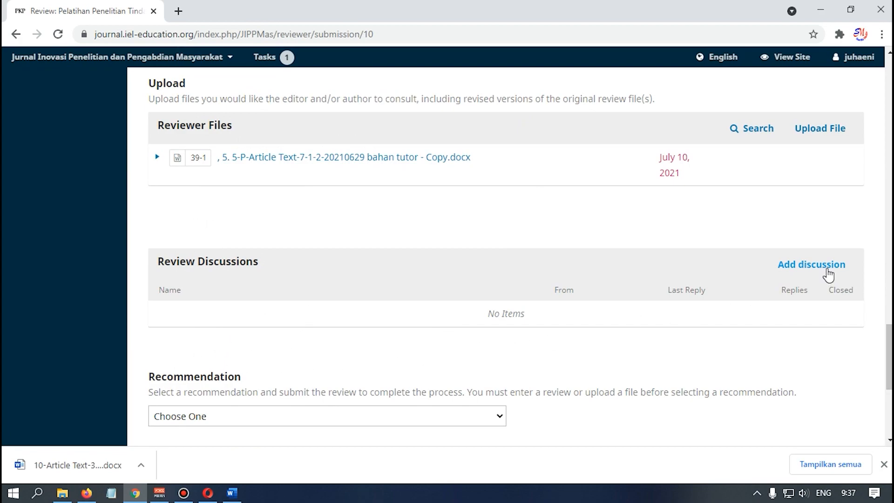
- Create discussion 'Saran' with the chief editor, saying the article still needs consideration
click(825, 265)
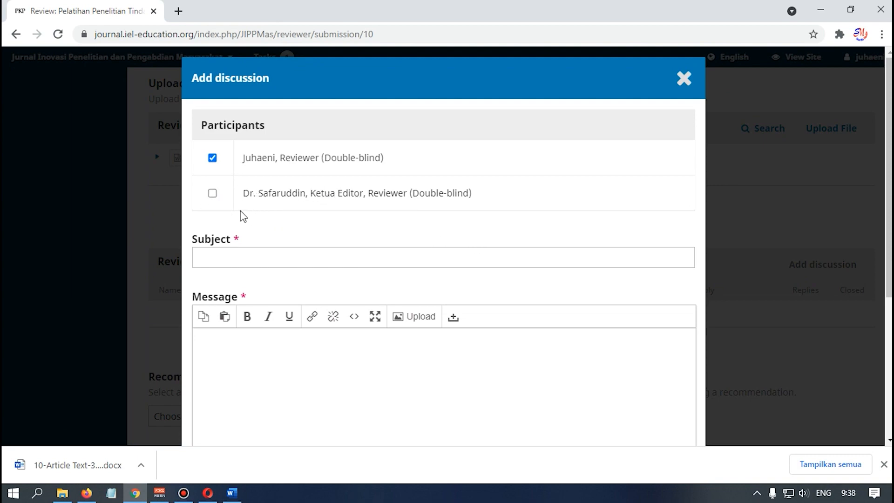
click(212, 192)
click(234, 252)
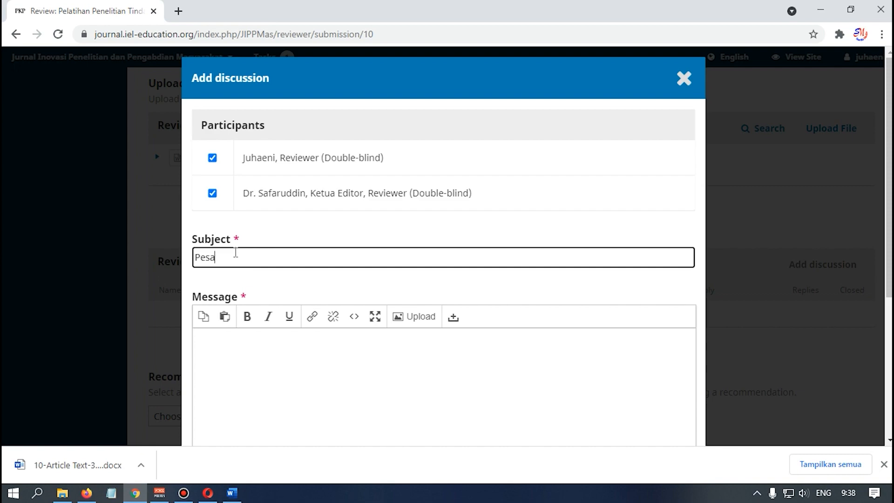
text(Saran)
click(256, 362)
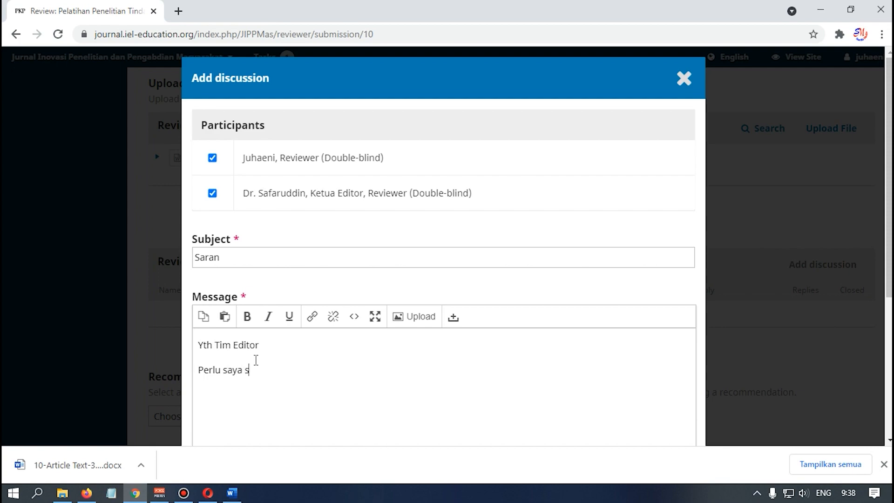
text(pai)
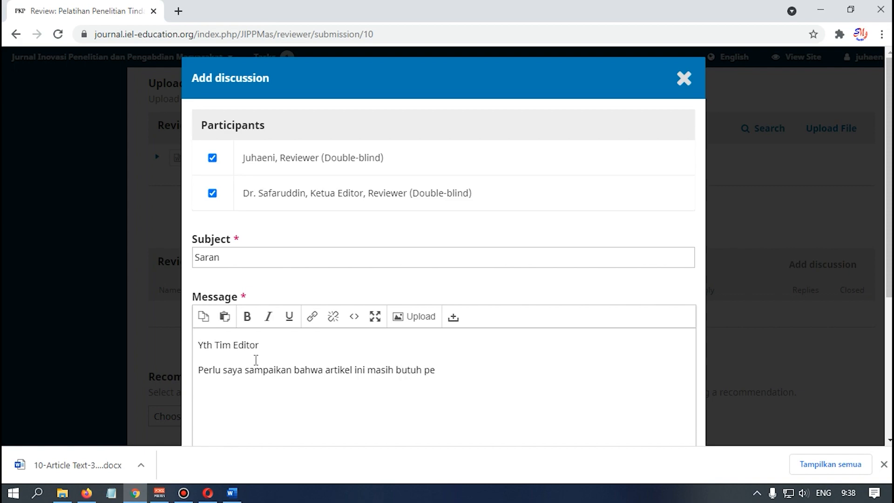
text(ngan)
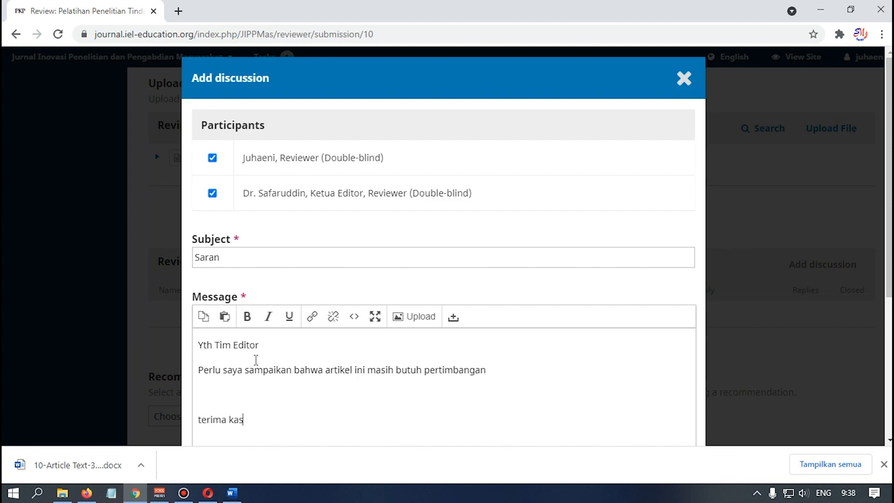
scroll(255, 360, down, 1)
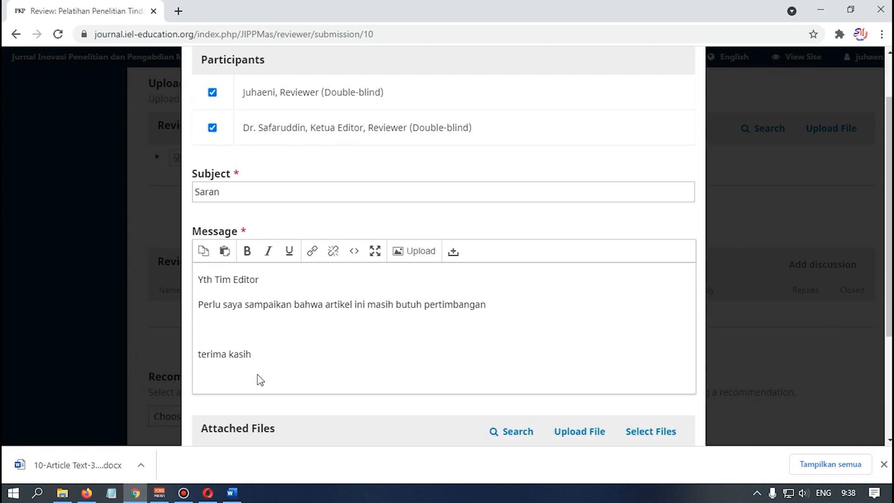
scroll(294, 341, down, 1)
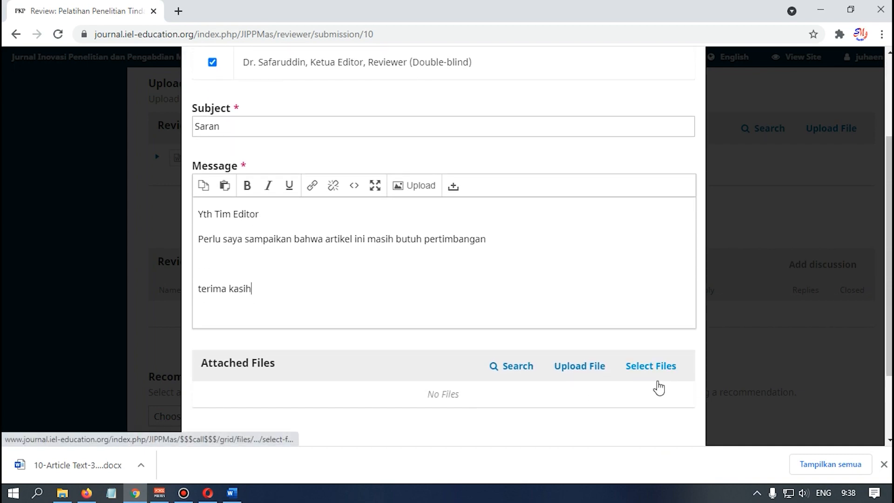
scroll(583, 377, down, 2)
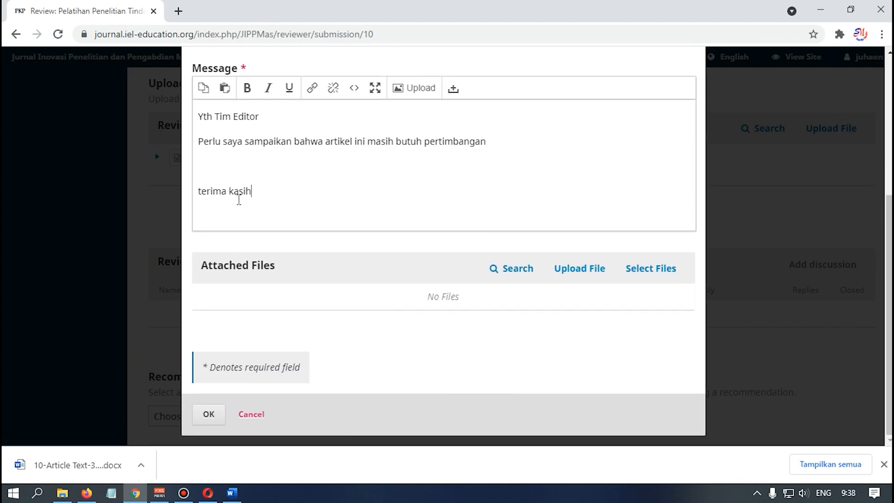
click(211, 416)
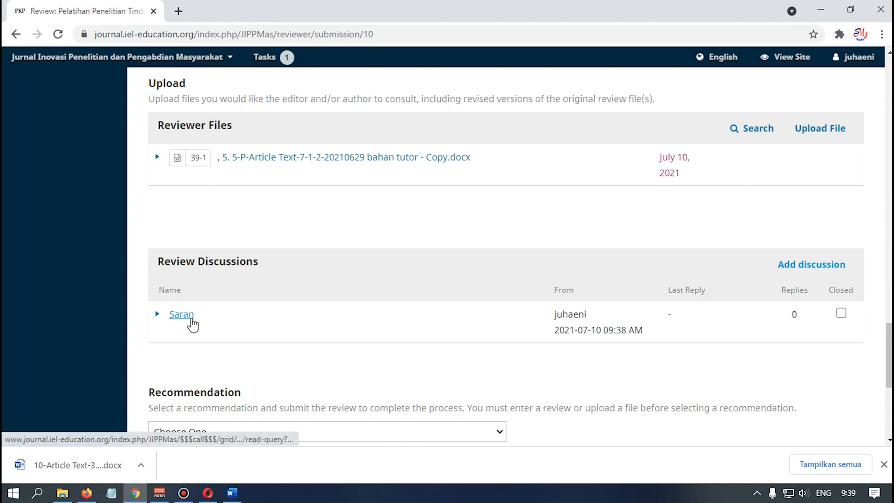
- Choose 'Revisions Required' in the Recommendation dropdown
click(183, 323)
scroll(371, 302, down, 1)
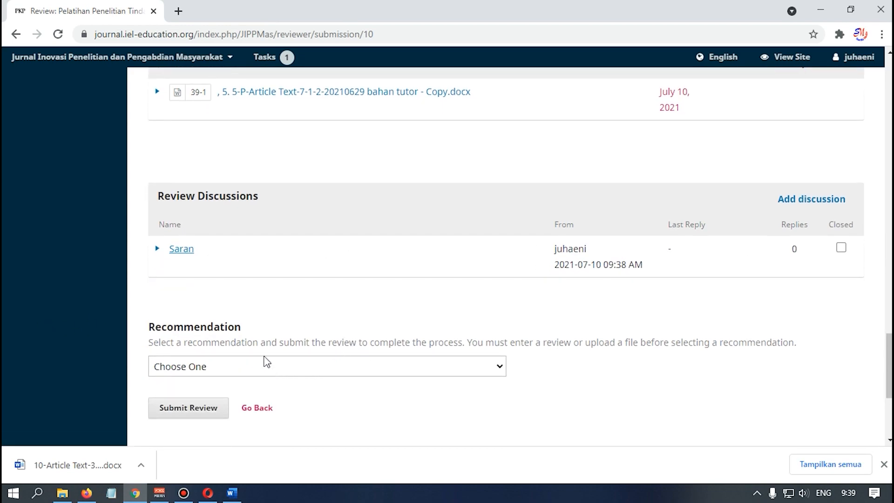
scroll(266, 361, down, 1)
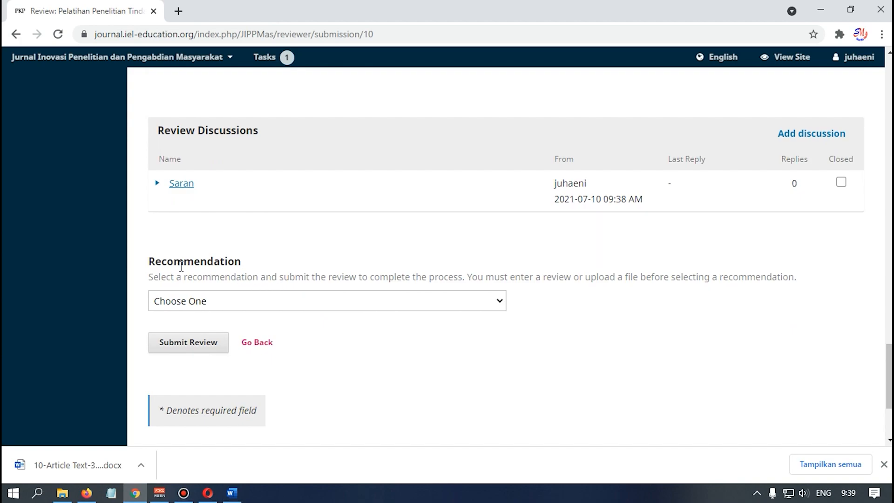
scroll(361, 237, up, 9)
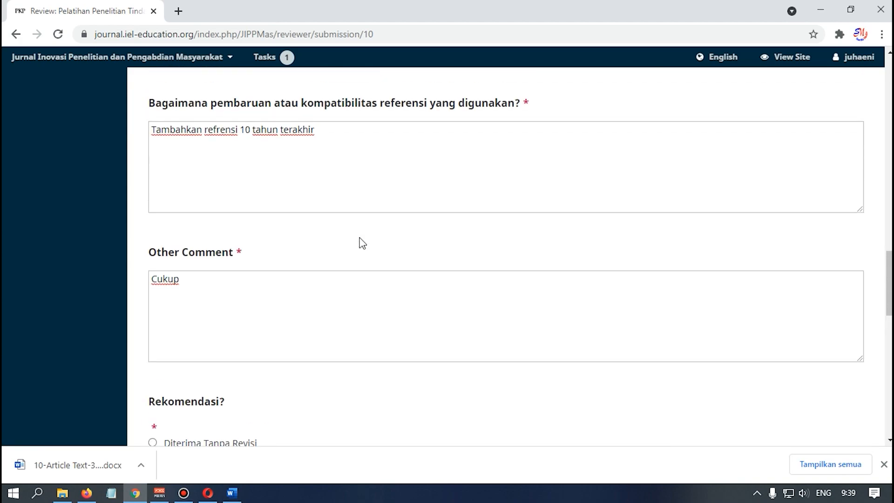
scroll(363, 243, down, 4)
scroll(216, 219, down, 2)
scroll(231, 240, down, 5)
click(325, 170)
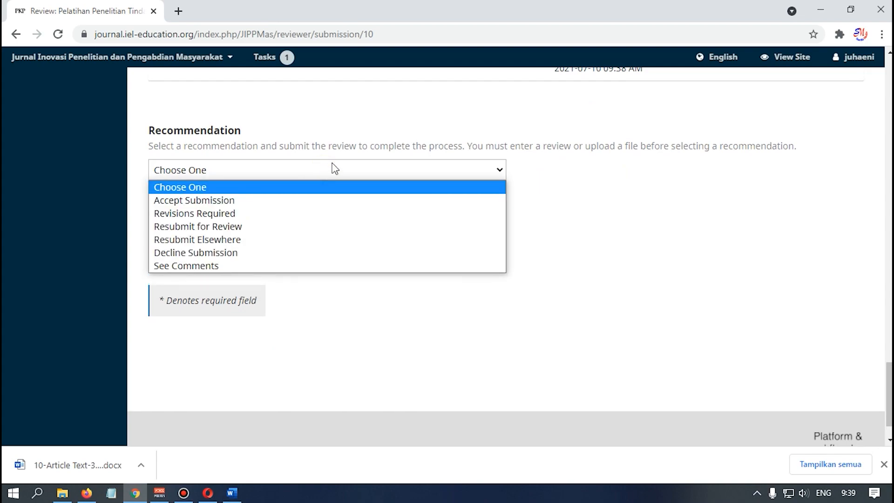
scroll(327, 173, up, 8)
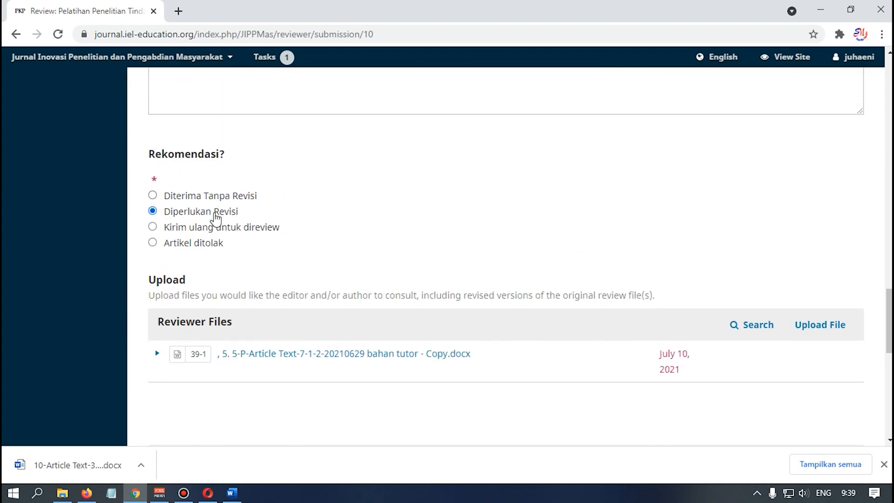
scroll(215, 217, down, 7)
click(234, 299)
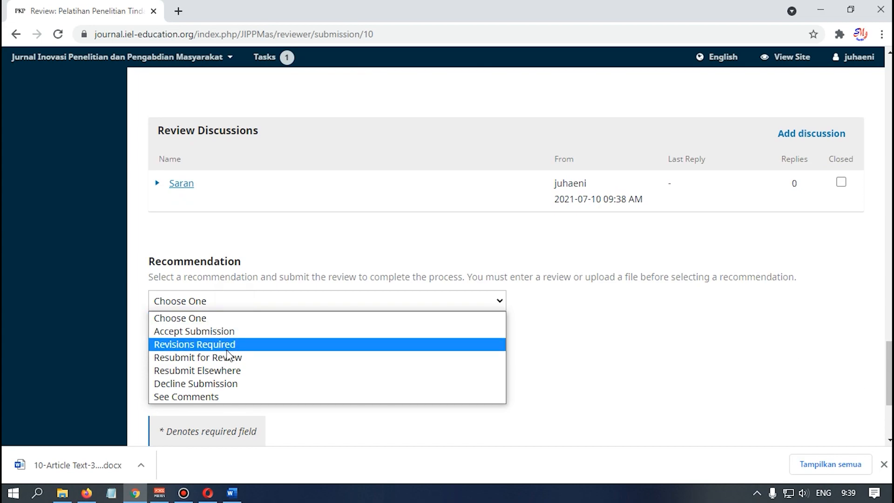
click(251, 345)
- Submit the review and confirm it
scroll(350, 318, down, 3)
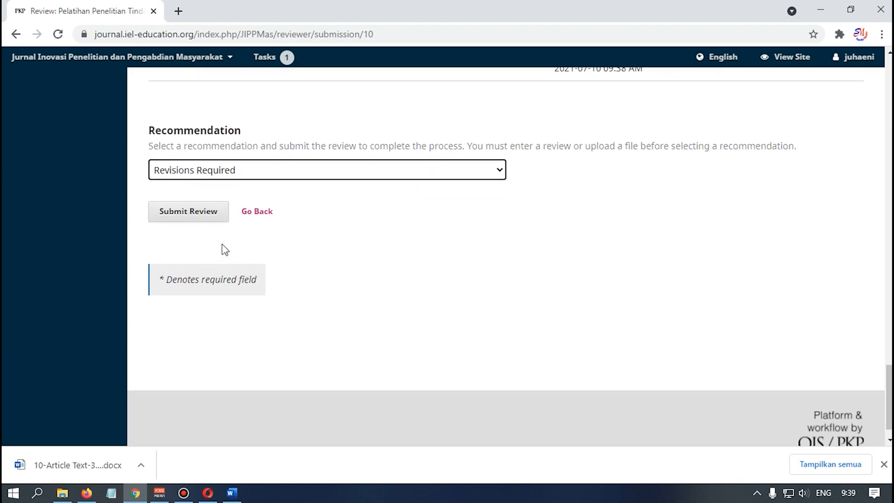
click(208, 218)
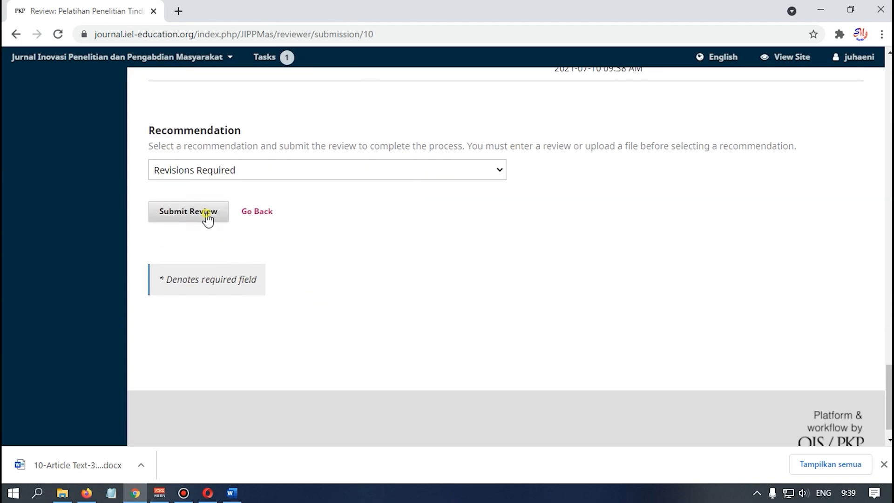
click(319, 163)
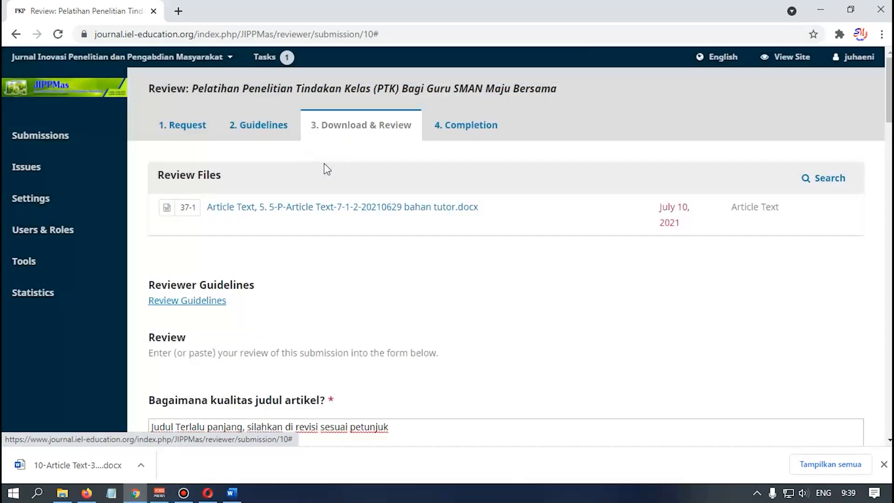